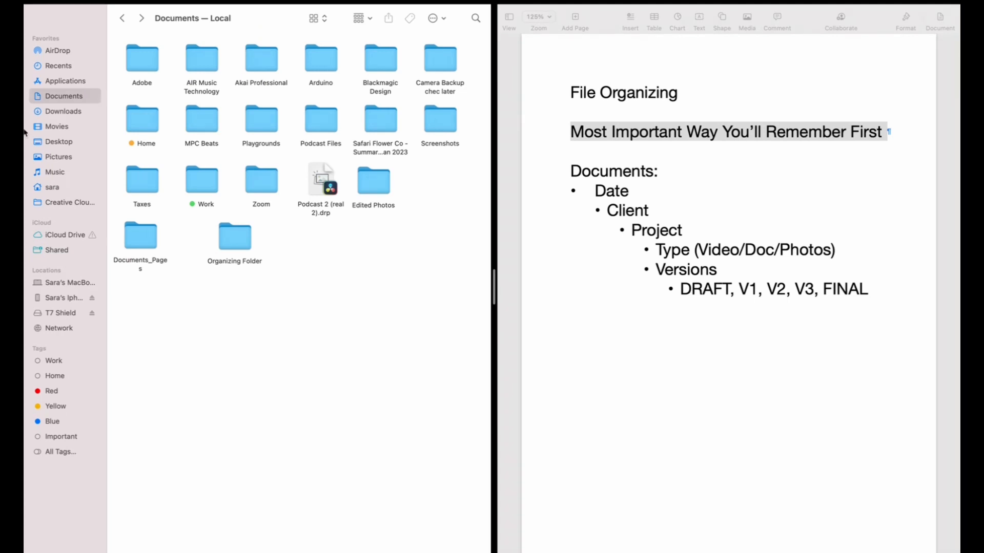
Step: Browse the Downloads folder's contents, then return to the Documents folder
{"action": "left_click", "coordinate": [75, 115]}
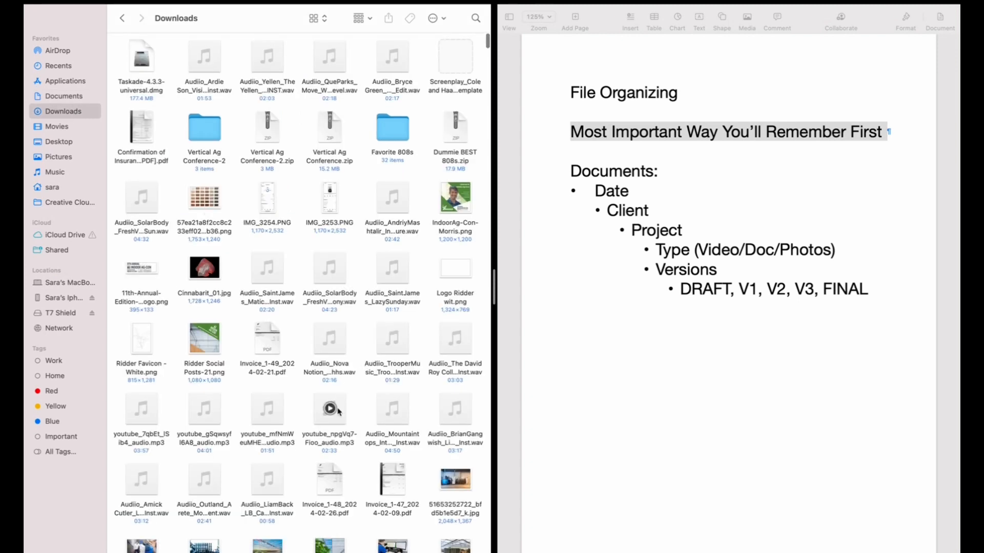
{"action": "scroll", "coordinate": [306, 449], "scroll_direction": "down", "scroll_amount": 5}
{"action": "scroll", "coordinate": [307, 449], "scroll_direction": "down", "scroll_amount": 15}
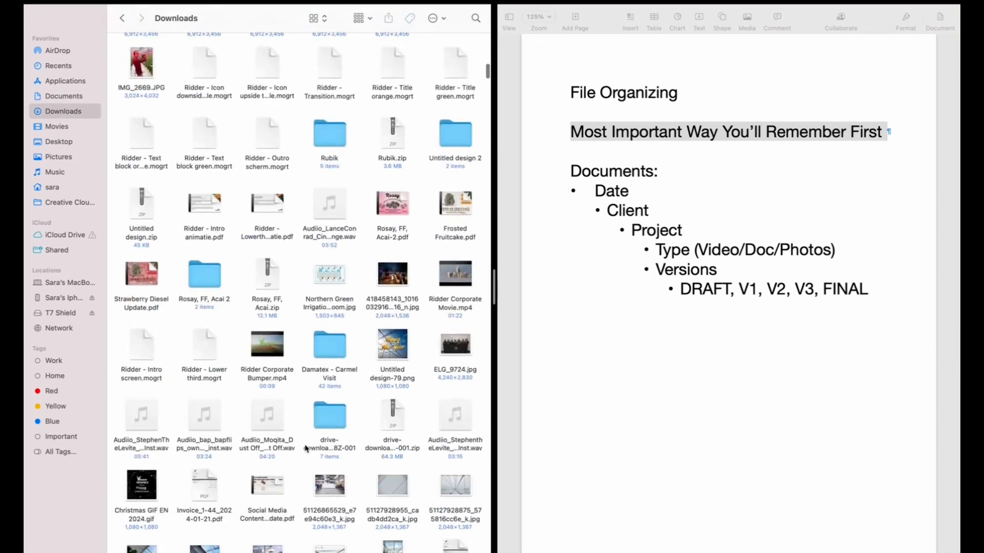
{"action": "scroll", "coordinate": [306, 449], "scroll_direction": "down", "scroll_amount": 15}
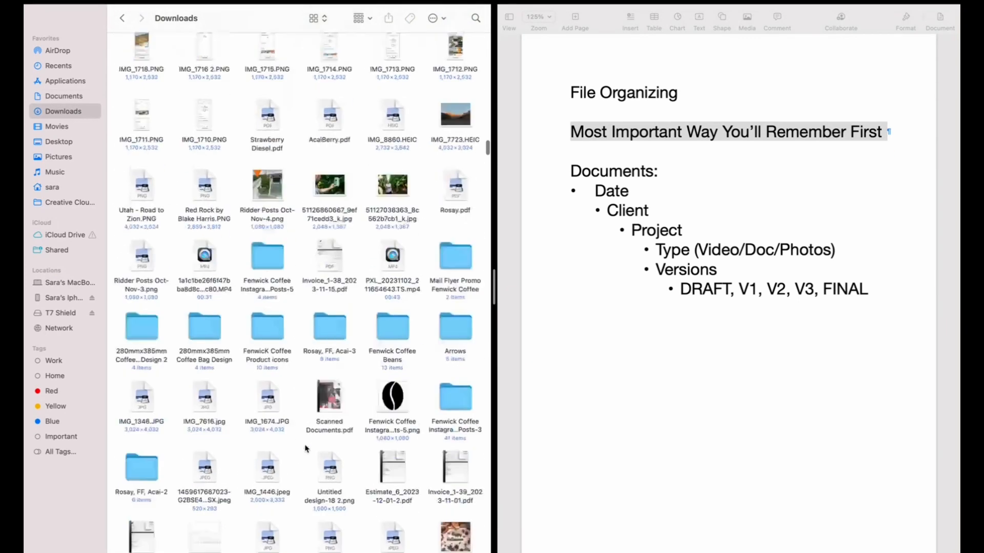
{"action": "scroll", "coordinate": [307, 449], "scroll_direction": "down", "scroll_amount": 15}
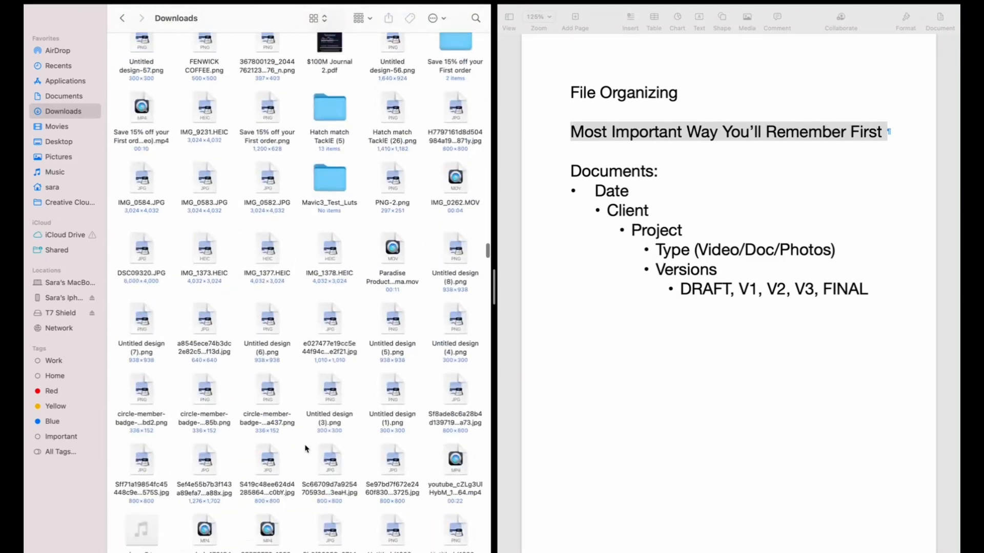
{"action": "scroll", "coordinate": [272, 121], "scroll_direction": "up", "scroll_amount": 15}
{"action": "scroll", "coordinate": [272, 121], "scroll_direction": "up", "scroll_amount": 20}
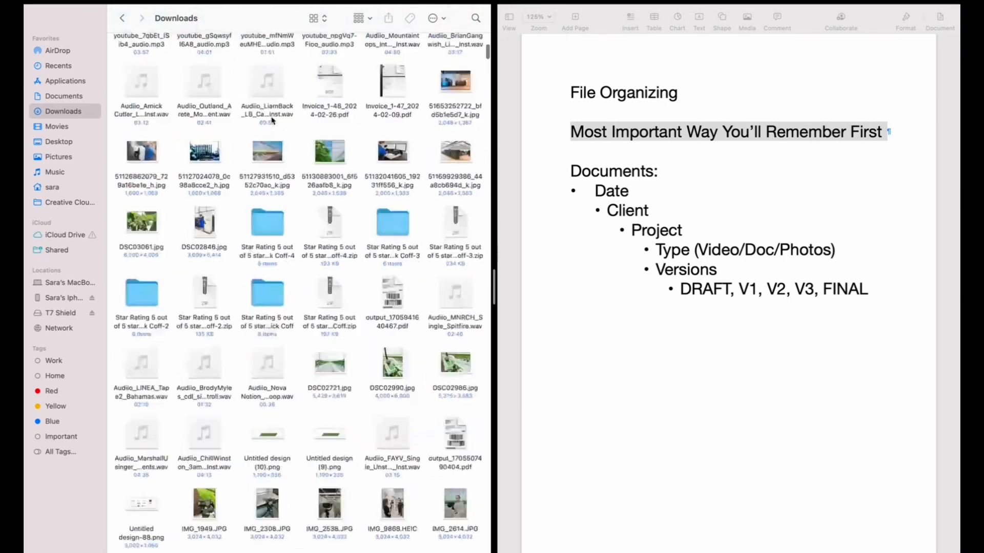
{"action": "left_click", "coordinate": [55, 97]}
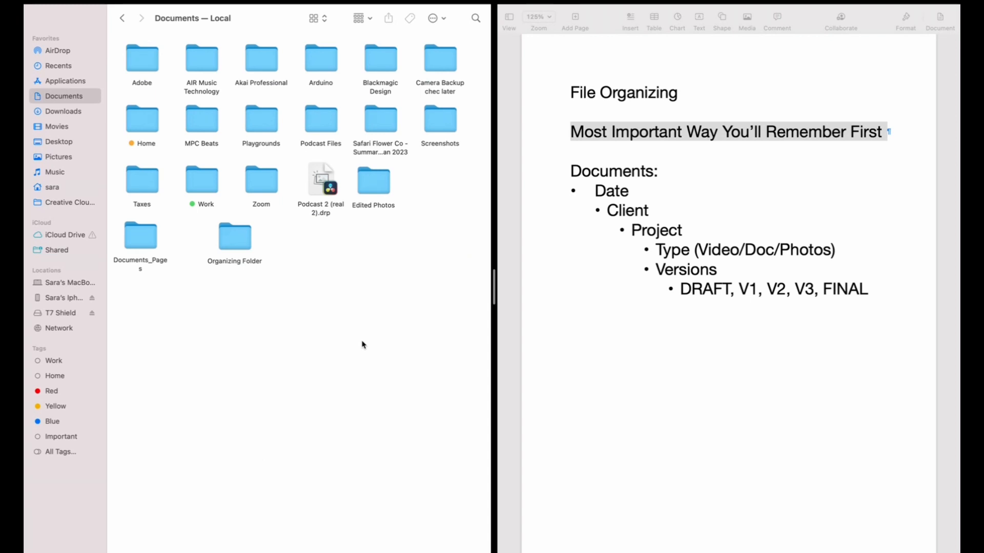
Step: Open the Organizing Folder inside Documents
{"action": "left_click", "coordinate": [664, 141]}
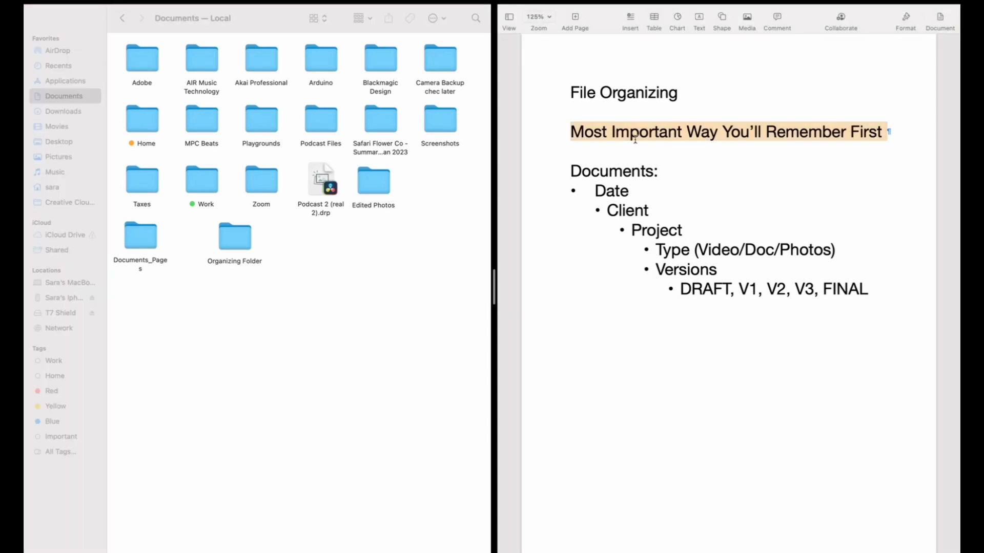
{"action": "left_click", "coordinate": [367, 253]}
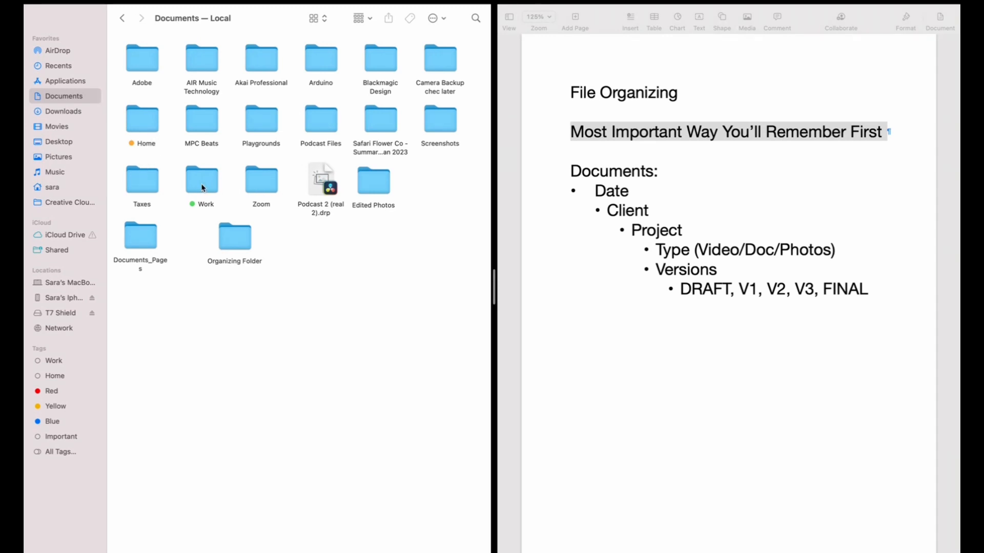
{"action": "double_click", "coordinate": [232, 244]}
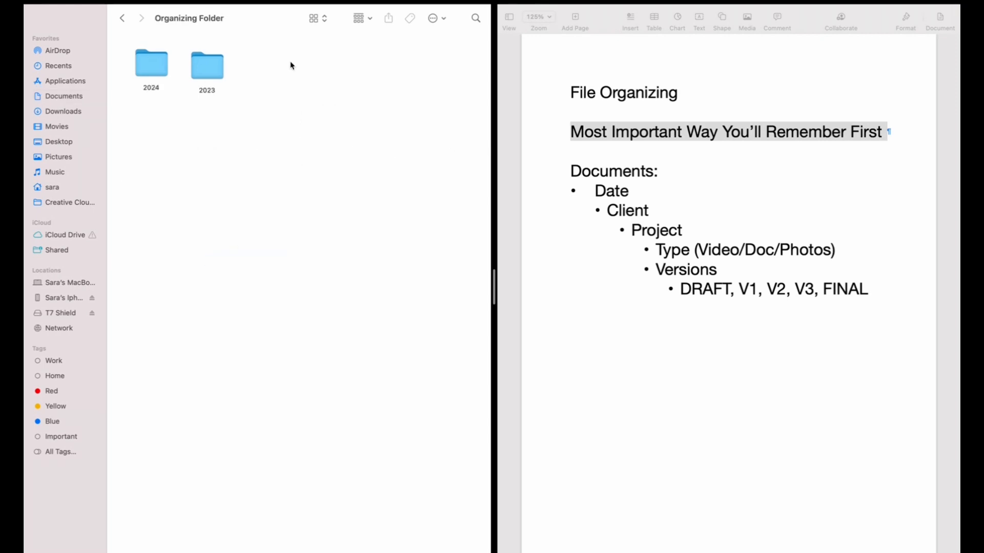
Step: Rearrange the 2024 and 2023 folders side by side in the Organizing Folder
{"action": "left_click_drag", "start_coordinate": [209, 67], "coordinate": [228, 86]}
{"action": "left_click", "coordinate": [226, 104]}
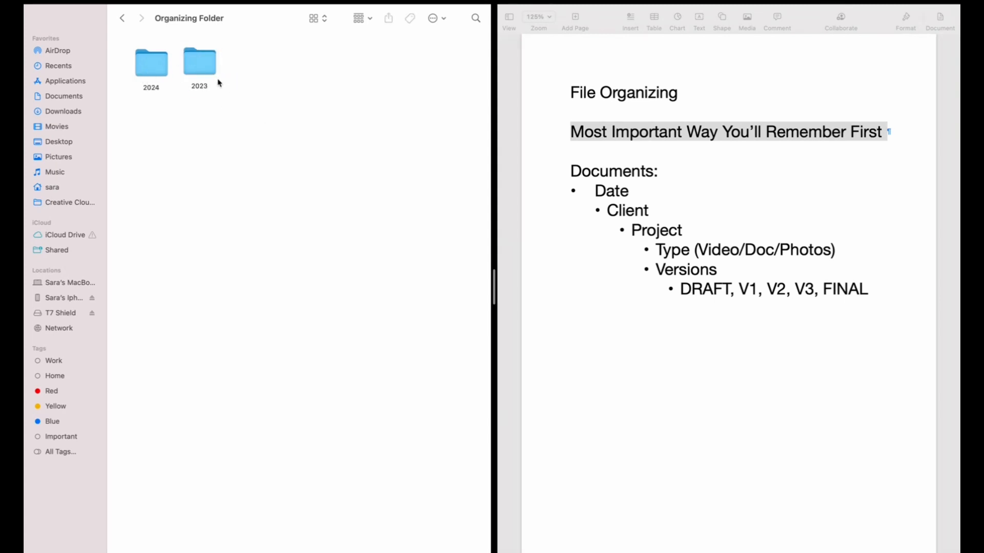
{"action": "left_click_drag", "start_coordinate": [154, 68], "coordinate": [154, 63]}
{"action": "left_click", "coordinate": [185, 112]}
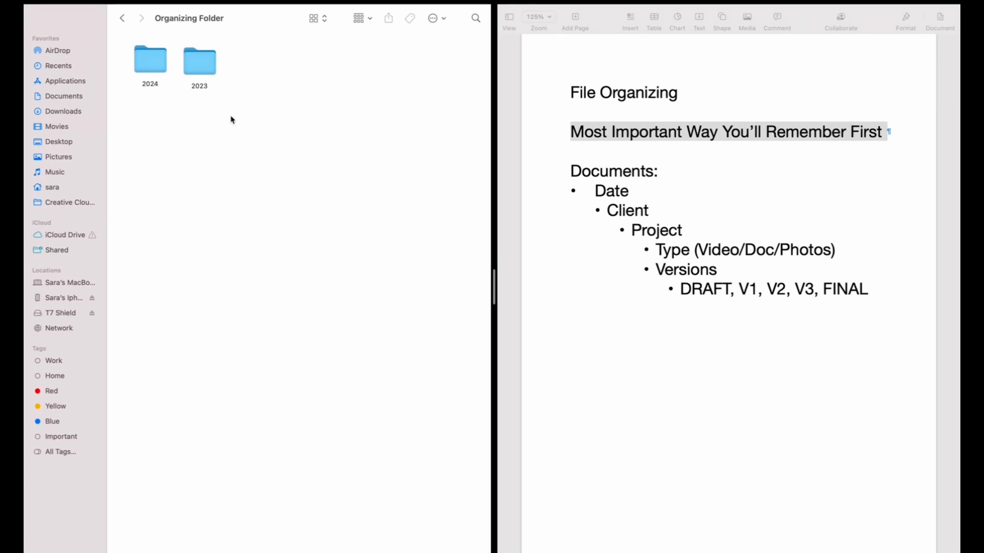
{"action": "left_click_drag", "start_coordinate": [201, 64], "coordinate": [200, 57]}
{"action": "left_click", "coordinate": [251, 107]}
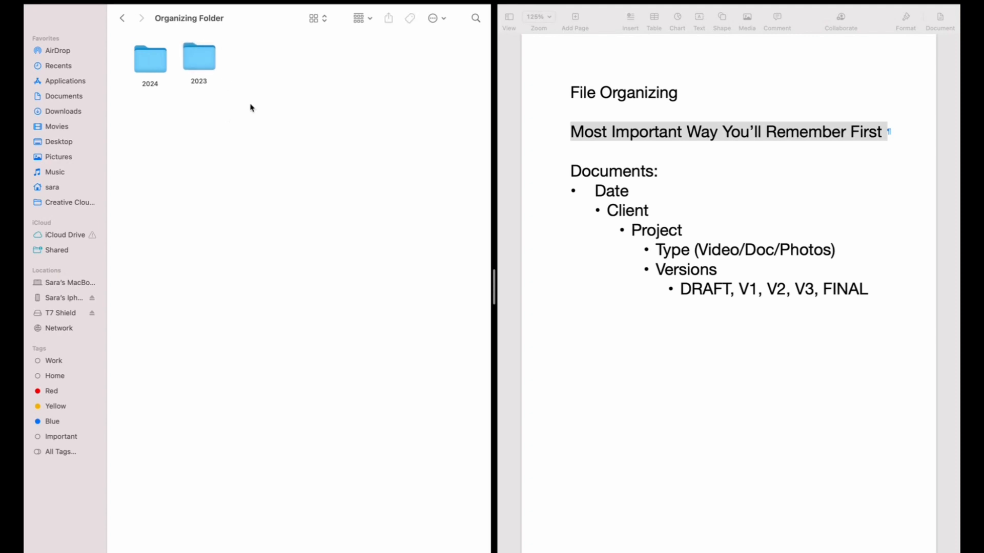
{"action": "left_click", "coordinate": [198, 65]}
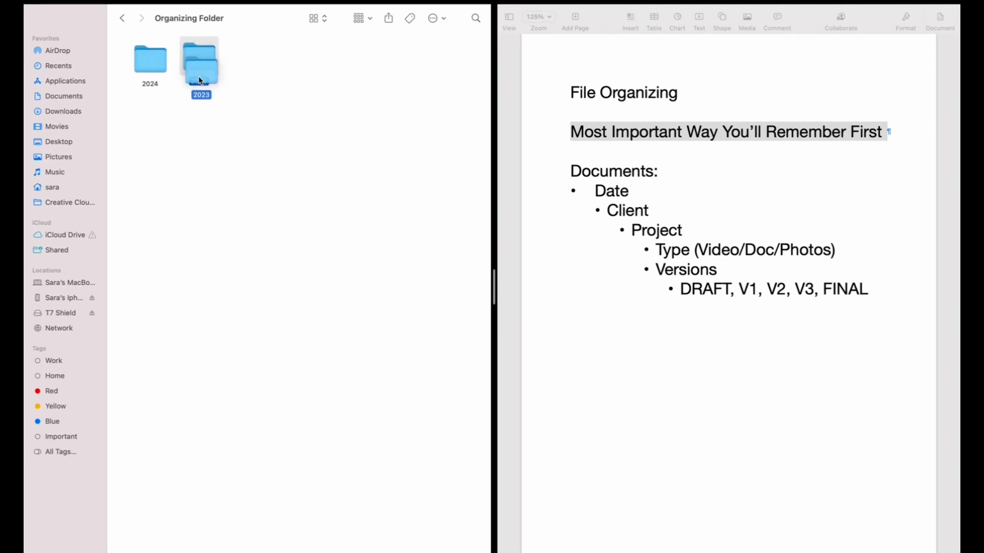
{"action": "left_click", "coordinate": [284, 88]}
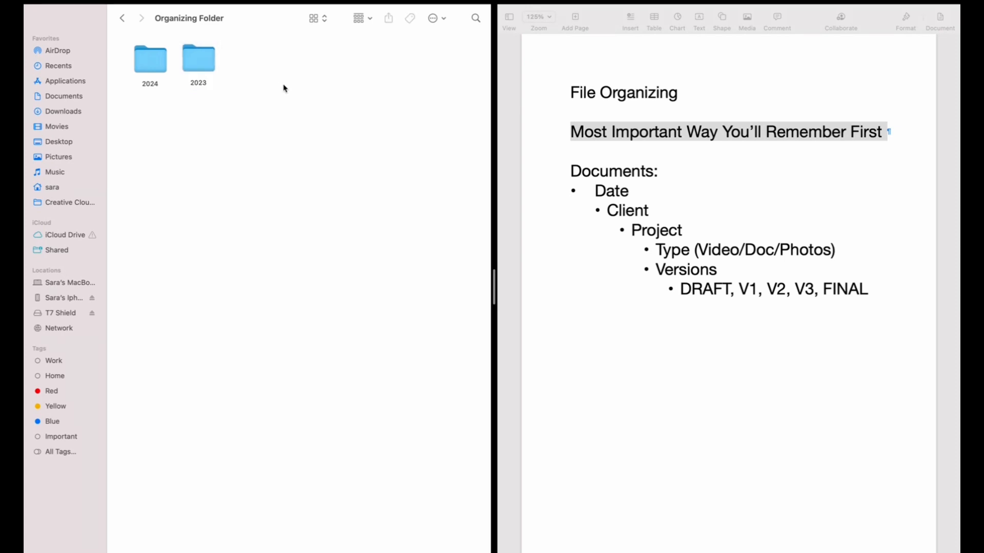
Step: Review the outline's hierarchy levels in the document, selecting the Type and Versions lines
{"action": "left_click", "coordinate": [615, 286]}
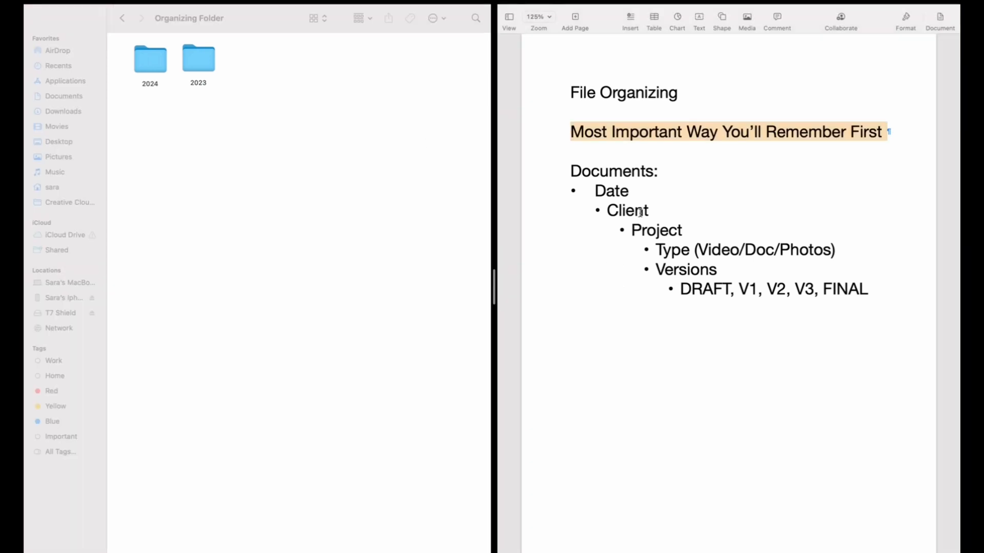
{"action": "left_click", "coordinate": [589, 173]}
{"action": "left_click", "coordinate": [674, 183]}
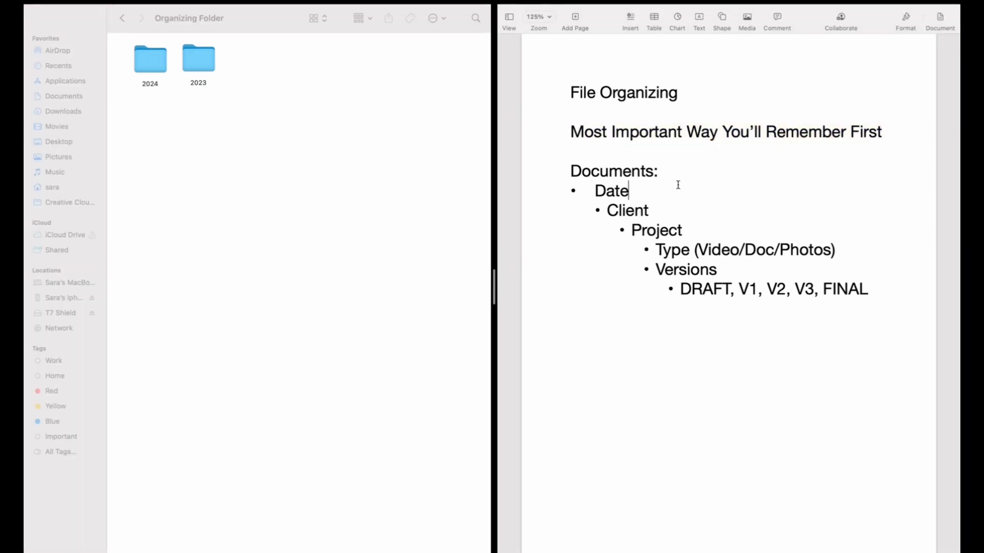
{"action": "left_click", "coordinate": [674, 204]}
{"action": "left_click", "coordinate": [689, 228]}
{"action": "left_click", "coordinate": [862, 256]}
{"action": "left_click", "coordinate": [754, 276]}
{"action": "left_click", "coordinate": [867, 281]}
{"action": "left_click", "coordinate": [837, 255]}
{"action": "left_click_drag", "start_coordinate": [698, 251], "coordinate": [829, 240]}
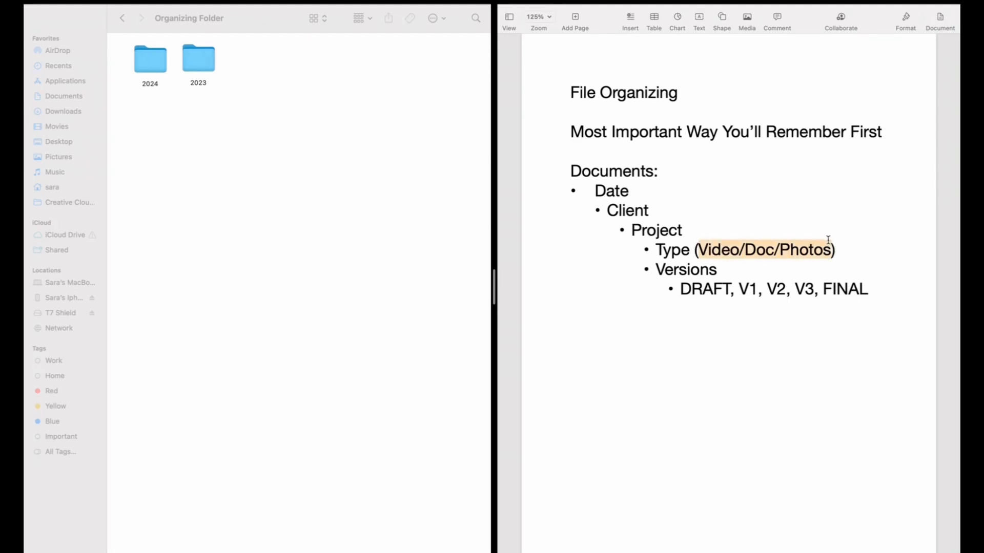
{"action": "left_click", "coordinate": [720, 274]}
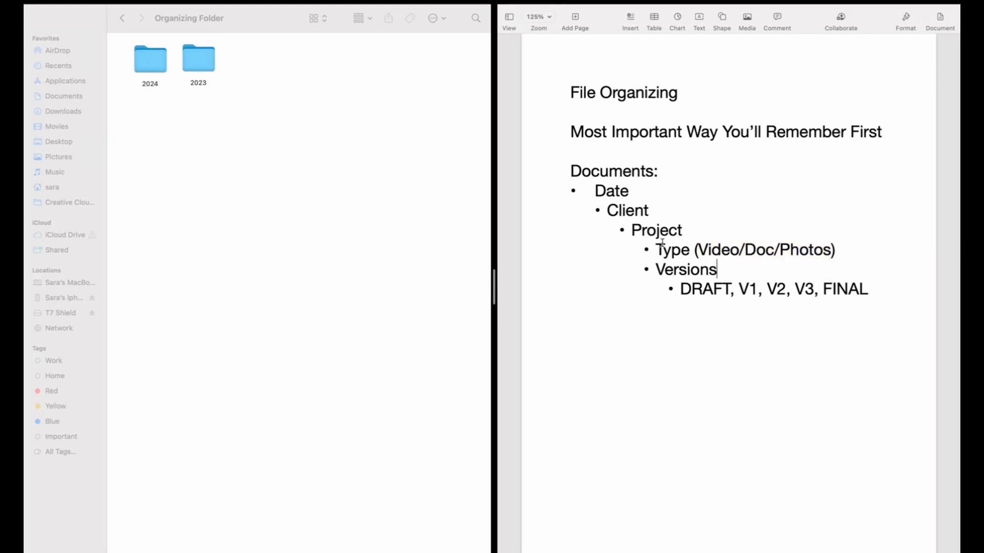
{"action": "left_click_drag", "start_coordinate": [655, 250], "coordinate": [832, 250]}
{"action": "left_click", "coordinate": [652, 287]}
{"action": "left_click_drag", "start_coordinate": [656, 270], "coordinate": [730, 267]}
{"action": "left_click", "coordinate": [762, 307]}
Step: Open the 2023 folder and create a new folder named CLient A inside it
{"action": "double_click", "coordinate": [200, 53]}
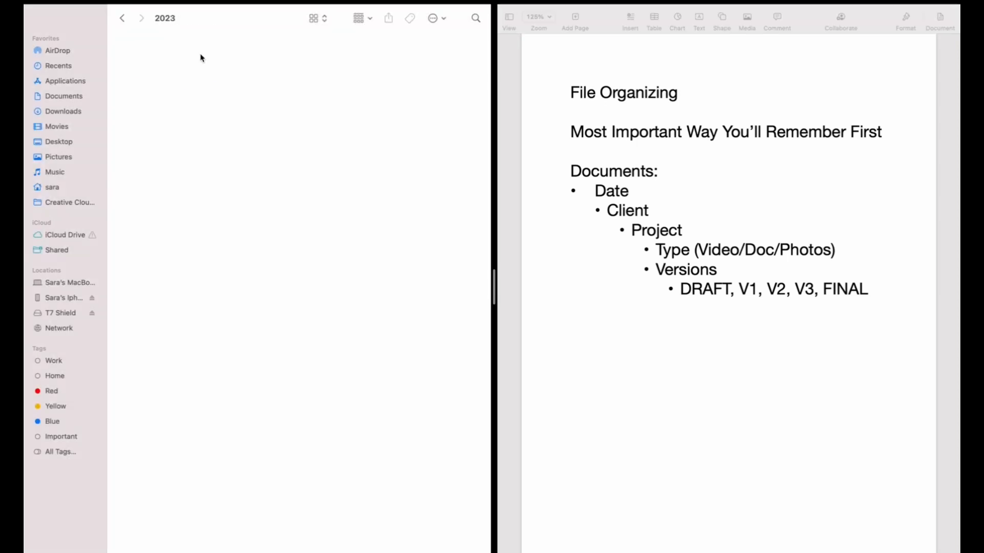
{"action": "right_click", "coordinate": [140, 59]}
{"action": "left_click", "coordinate": [167, 62]}
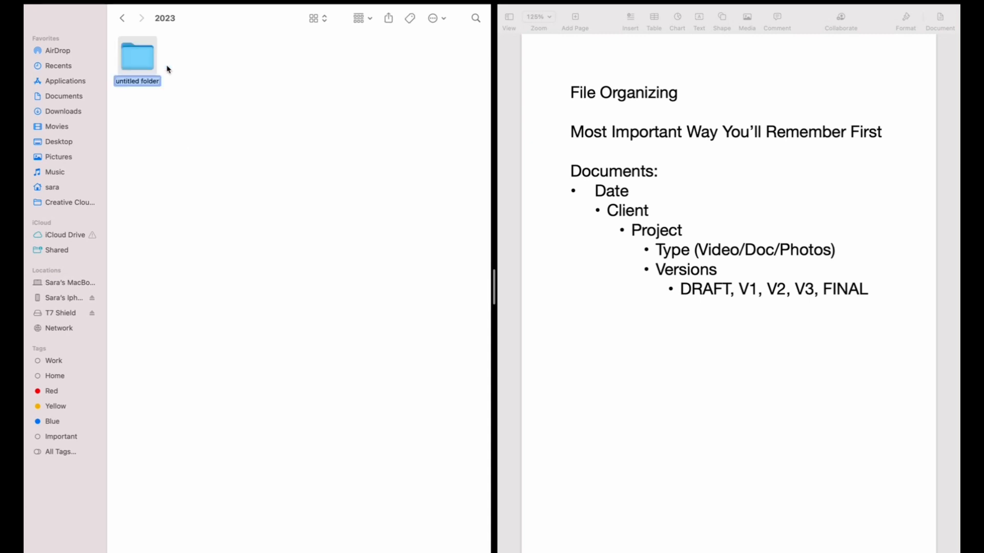
{"action": "type", "text": "CLient A"}
{"action": "left_click", "coordinate": [216, 68]}
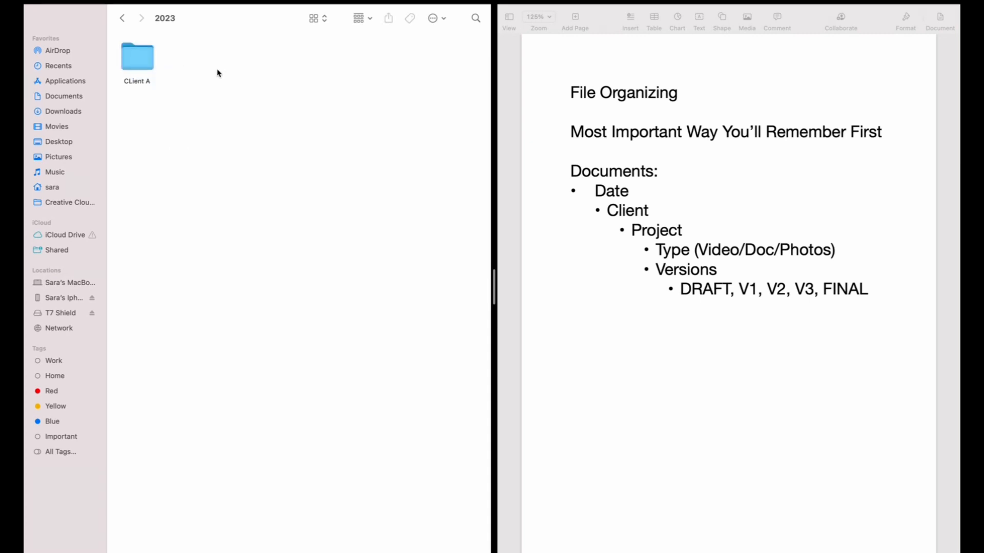
Step: Create another new folder in 2023 named Client B
{"action": "right_click", "coordinate": [214, 65]}
{"action": "left_click", "coordinate": [214, 65]}
{"action": "type", "text": "Client B"}
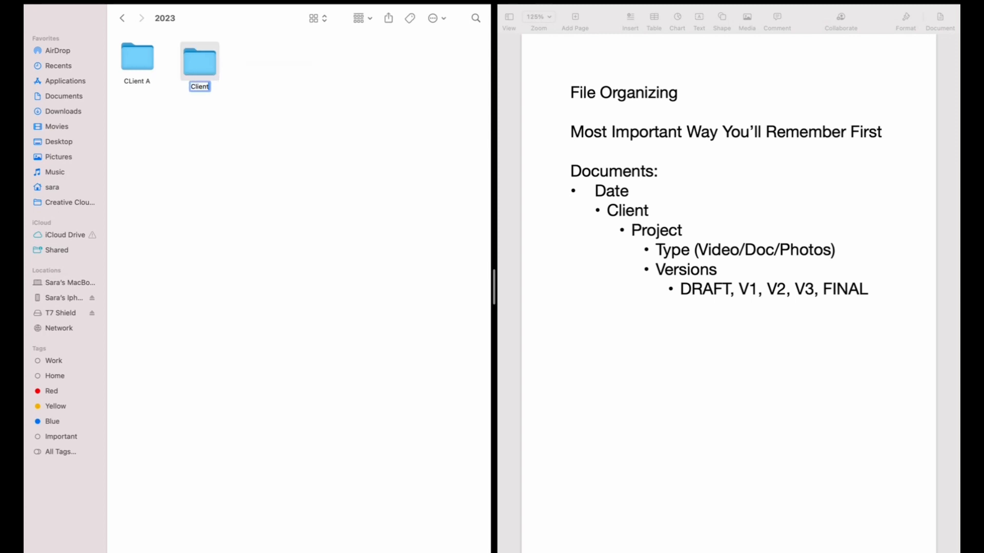
{"action": "left_click", "coordinate": [277, 86]}
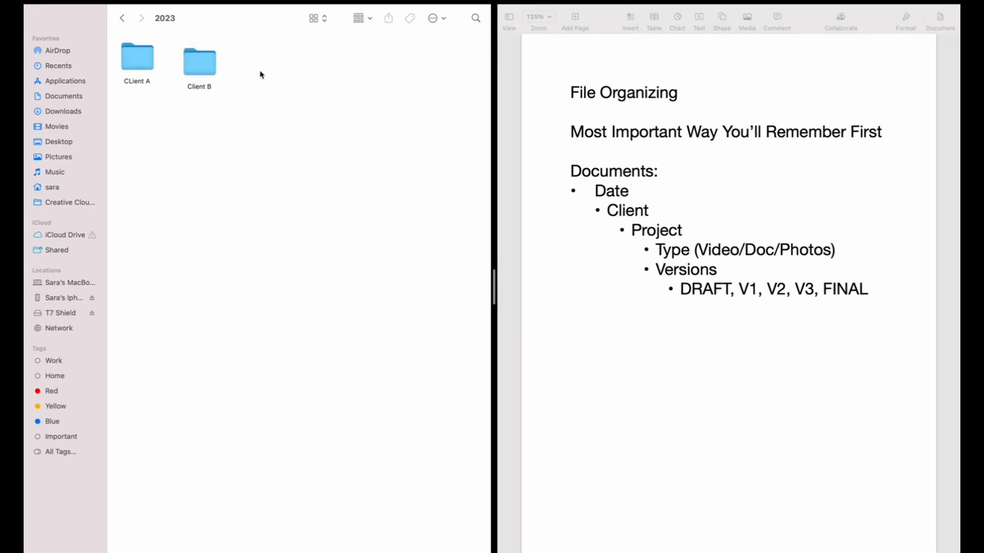
Step: Create a third folder named Client C and line the client folders up in a row
{"action": "right_click", "coordinate": [259, 75]}
{"action": "left_click", "coordinate": [271, 77]}
{"action": "type", "text": "Client C"}
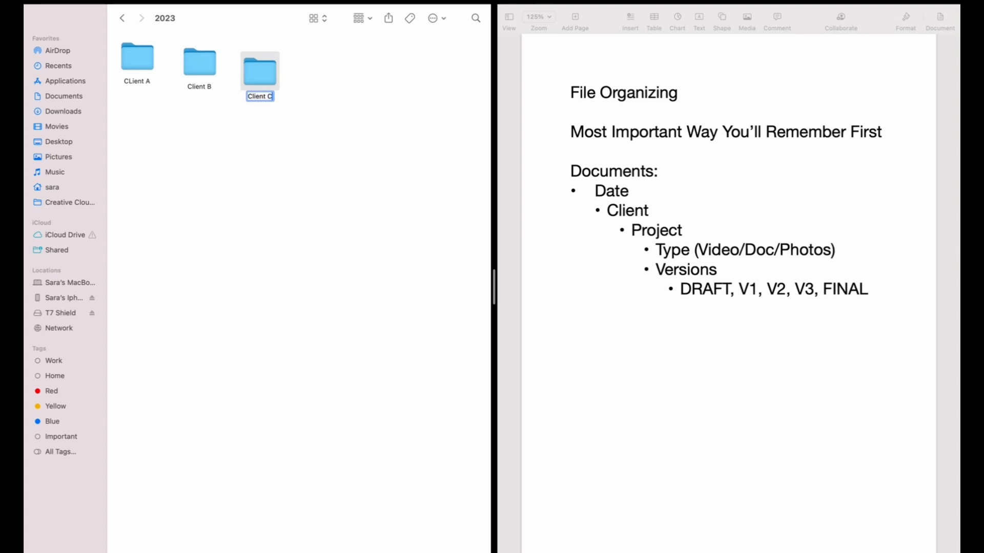
{"action": "left_click", "coordinate": [324, 121]}
{"action": "left_click_drag", "start_coordinate": [195, 66], "coordinate": [182, 59]}
{"action": "left_click_drag", "start_coordinate": [259, 79], "coordinate": [234, 62]}
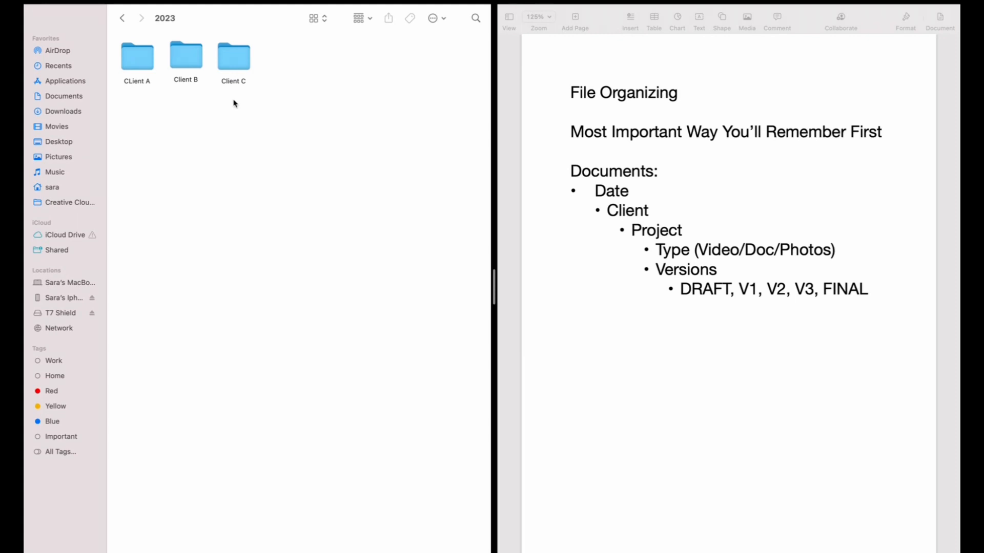
Step: Open the CLient A folder and create a subfolder named Social Media
{"action": "left_click", "coordinate": [142, 64]}
{"action": "double_click", "coordinate": [142, 64]}
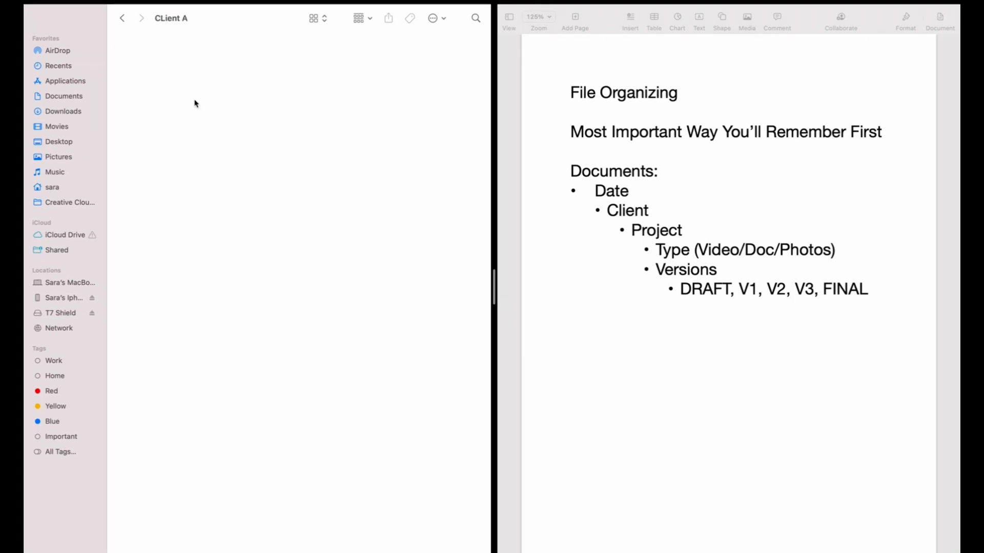
{"action": "right_click", "coordinate": [160, 73]}
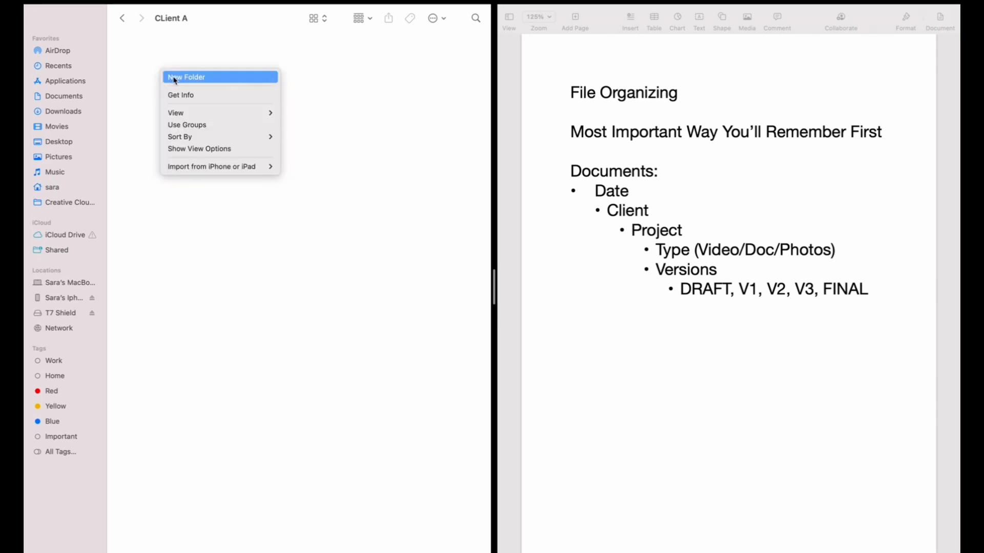
{"action": "left_click", "coordinate": [175, 80]}
{"action": "type", "text": "Social Media"}
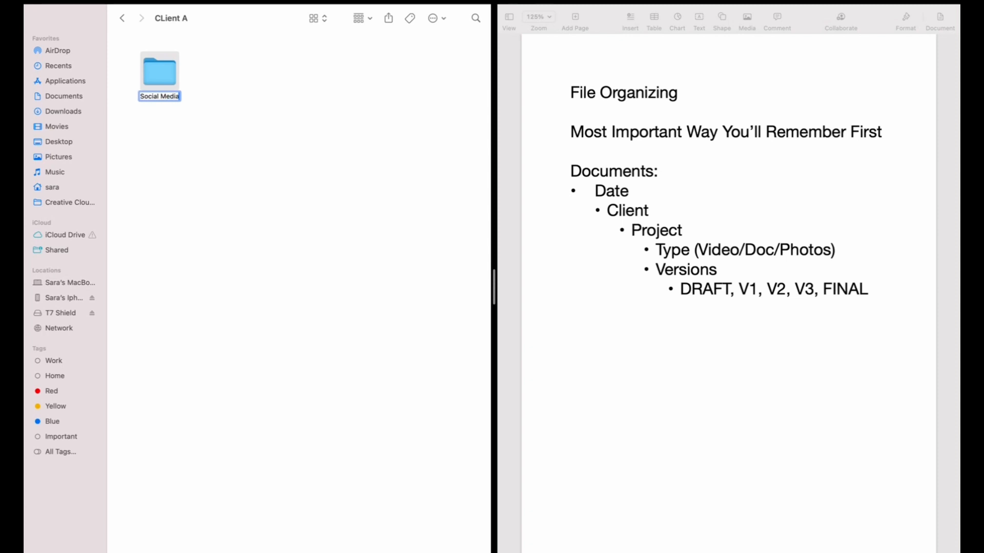
{"action": "left_click", "coordinate": [236, 78]}
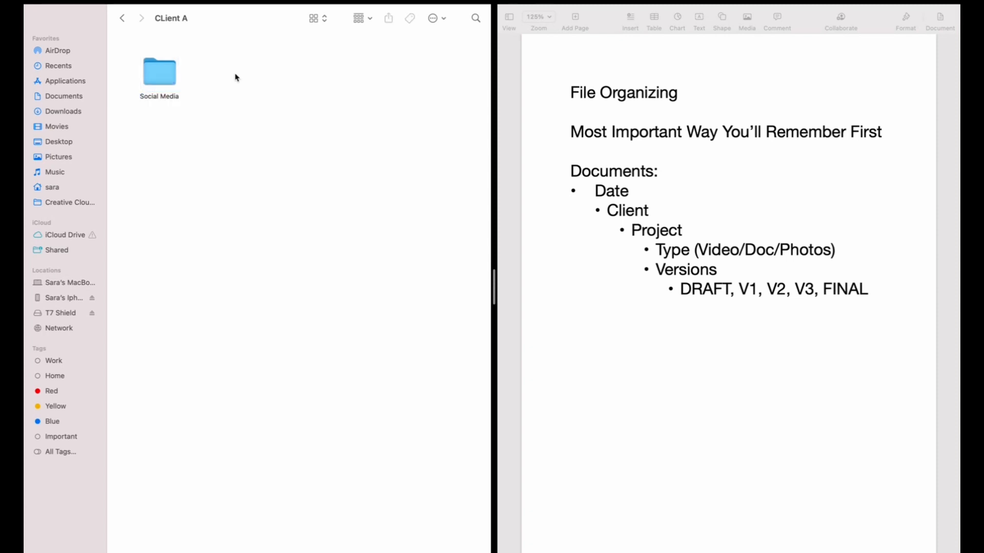
Step: Create a second subfolder in CLient A named Videos and align it beside Social Media
{"action": "right_click", "coordinate": [235, 77]}
{"action": "left_click", "coordinate": [251, 81]}
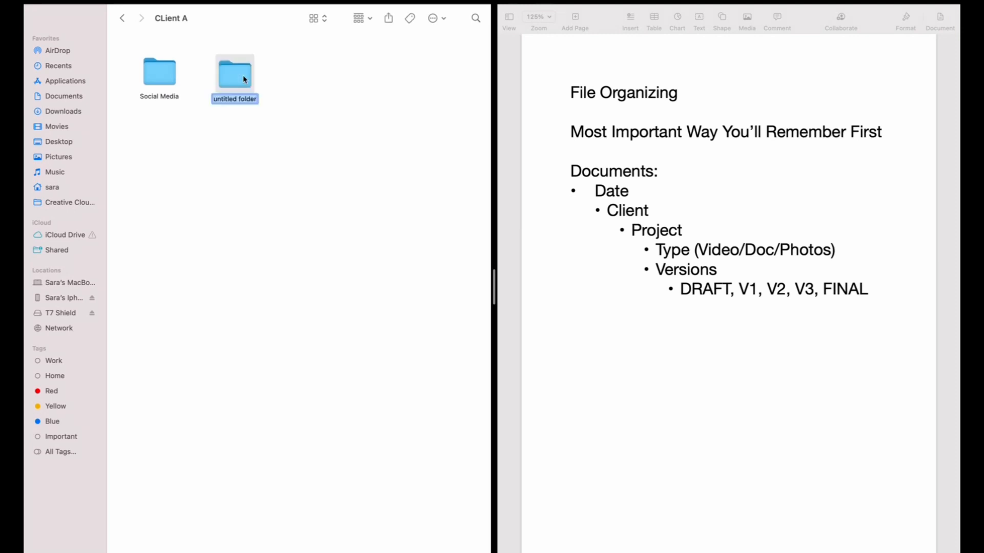
{"action": "type", "text": "Videos"}
{"action": "left_click", "coordinate": [257, 78]}
{"action": "left_click_drag", "start_coordinate": [235, 77], "coordinate": [221, 69]}
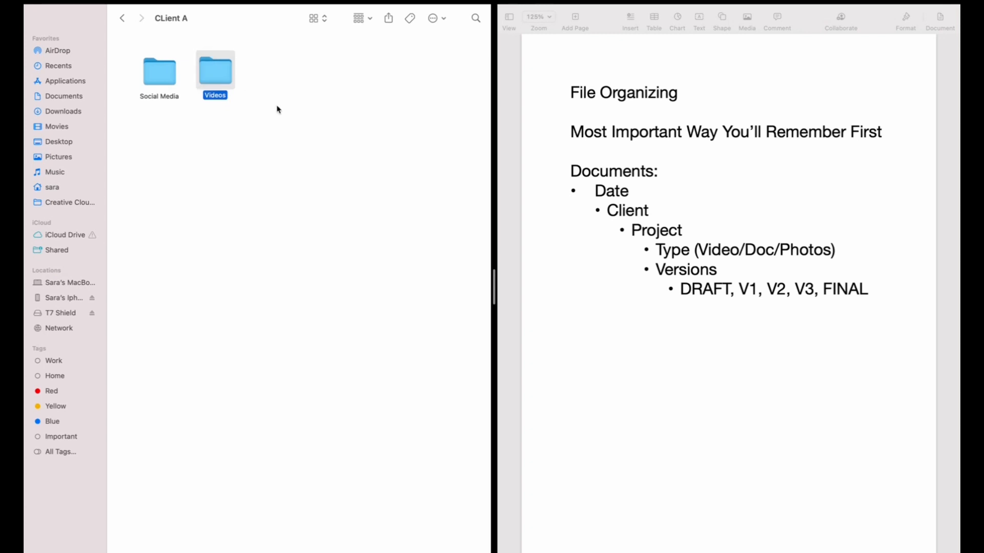
{"action": "left_click", "coordinate": [278, 105]}
{"action": "left_click", "coordinate": [219, 76]}
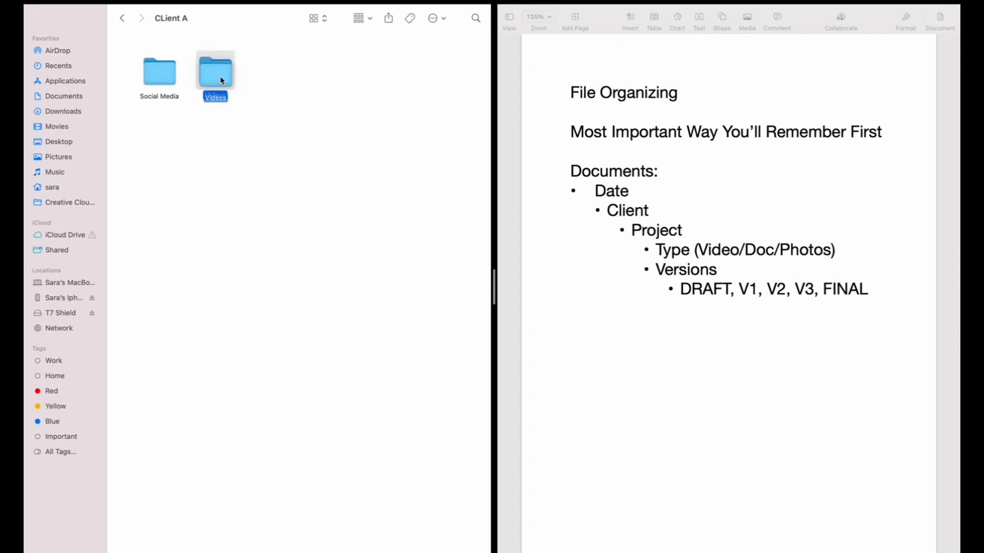
Step: Create a third subfolder in CLient A named Project Special
{"action": "right_click", "coordinate": [280, 78]}
{"action": "left_click", "coordinate": [299, 80]}
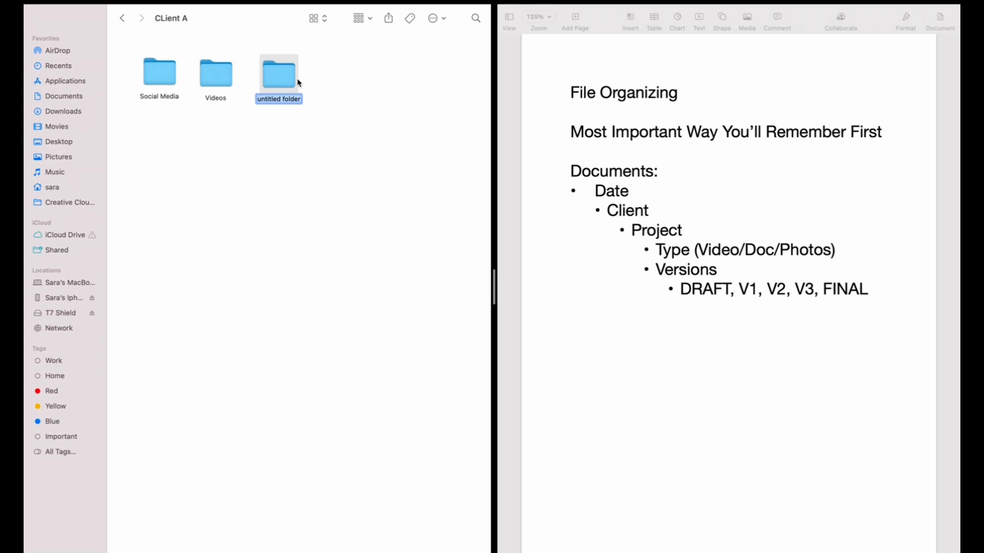
{"action": "type", "text": "Project Special"}
{"action": "left_click", "coordinate": [313, 95]}
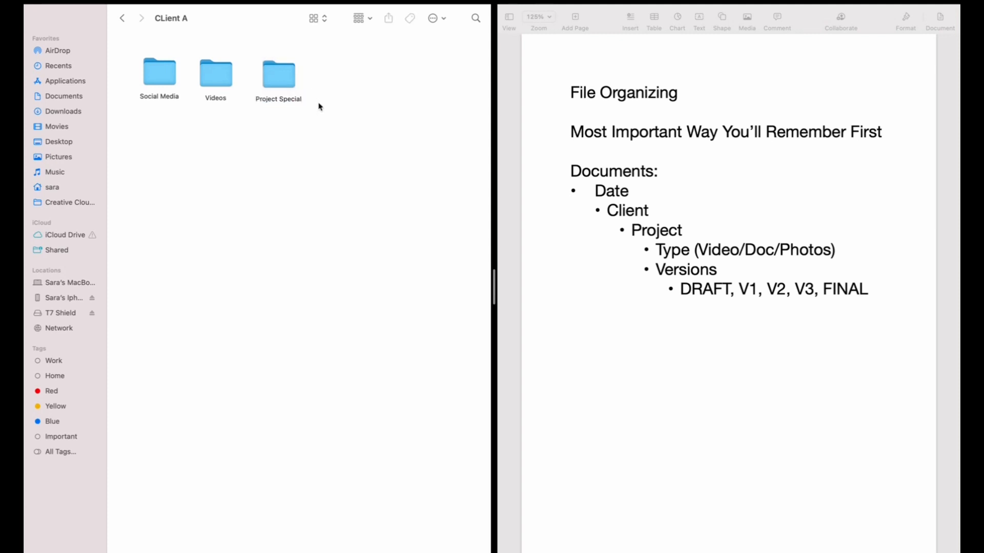
{"action": "left_click", "coordinate": [212, 75]}
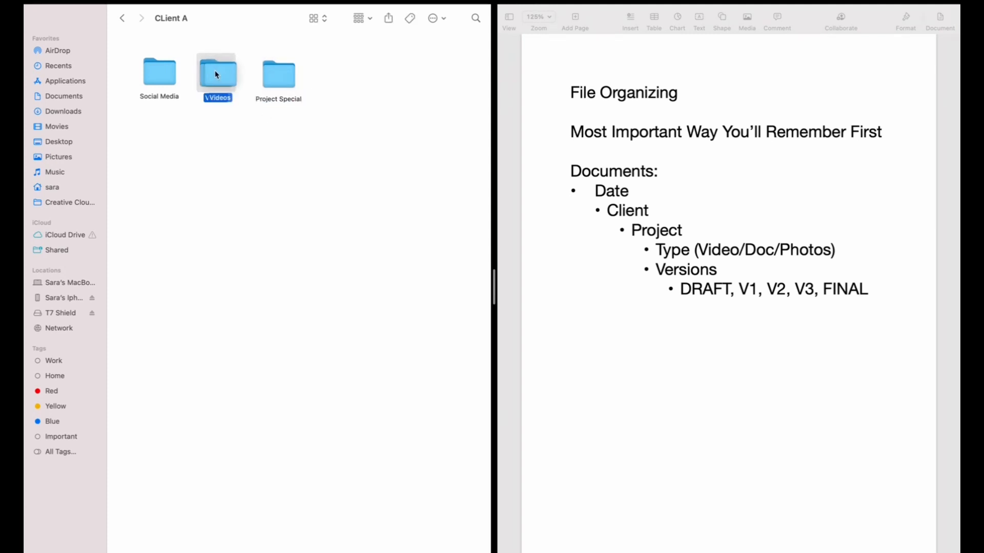
{"action": "left_click", "coordinate": [277, 81]}
{"action": "left_click", "coordinate": [307, 151]}
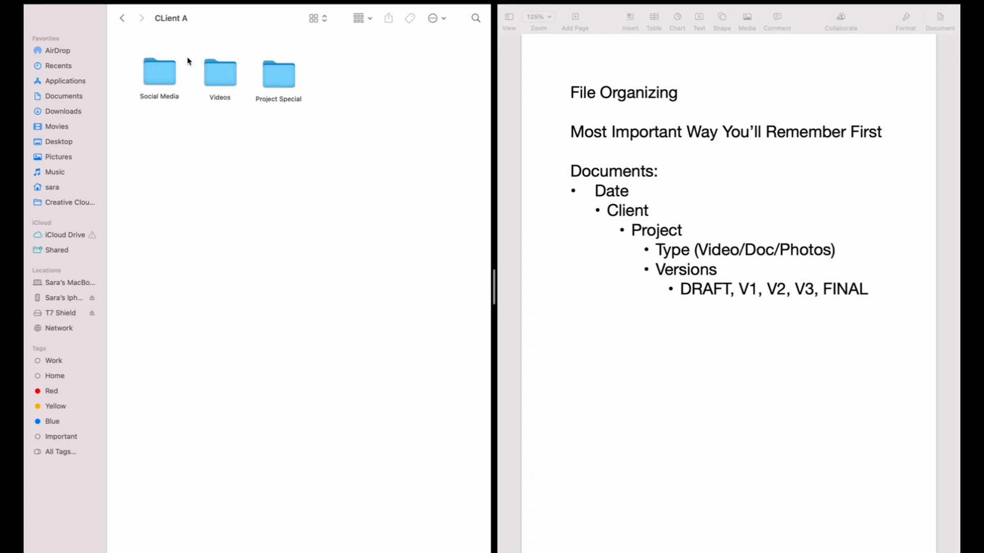
Step: Open the Social Media folder and create a subfolder named Campaign A
{"action": "double_click", "coordinate": [165, 77]}
{"action": "right_click", "coordinate": [145, 88]}
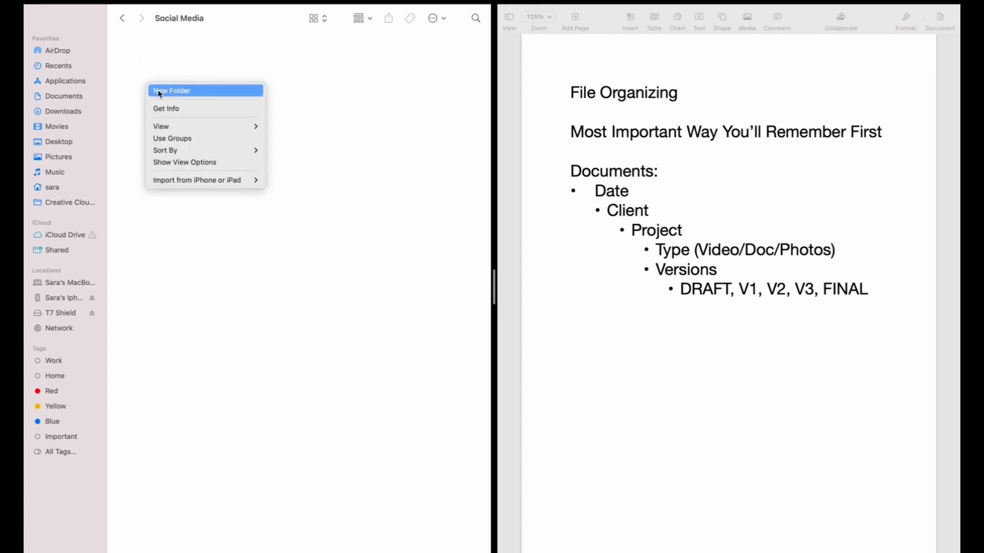
{"action": "left_click", "coordinate": [160, 91]}
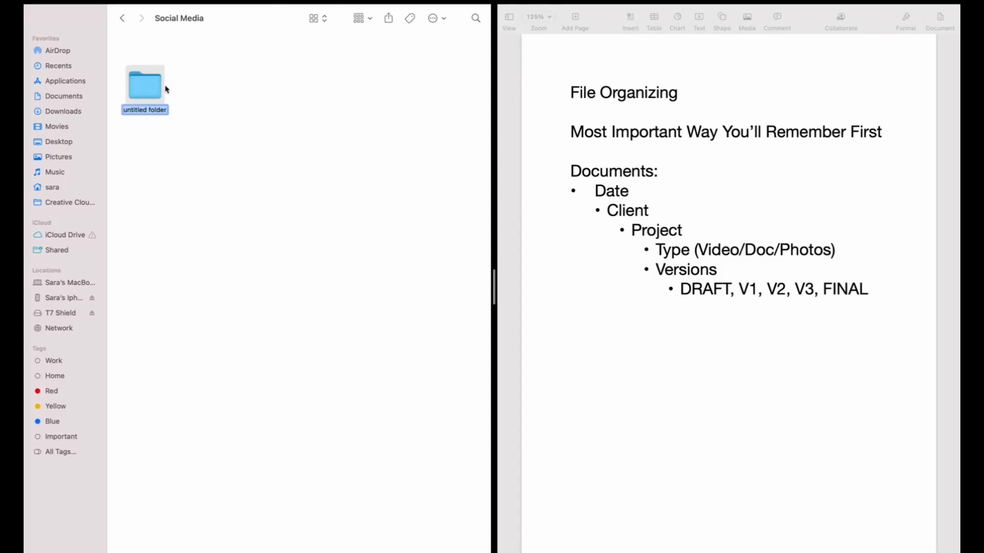
{"action": "type", "text": "Campaign"}
{"action": "type", "text": " 1"}
{"action": "left_click", "coordinate": [213, 108]}
Step: Create a second subfolder named Campaign For Fall and line it up beside Campaign A
{"action": "right_click", "coordinate": [216, 107]}
{"action": "left_click", "coordinate": [229, 112]}
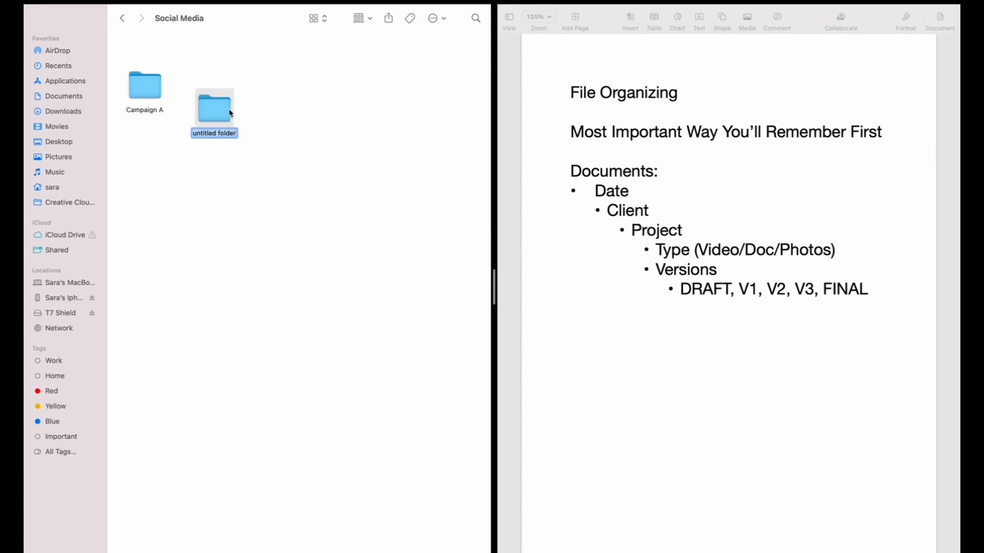
{"action": "type", "text": "Campaign For Fall"}
{"action": "left_click", "coordinate": [311, 153]}
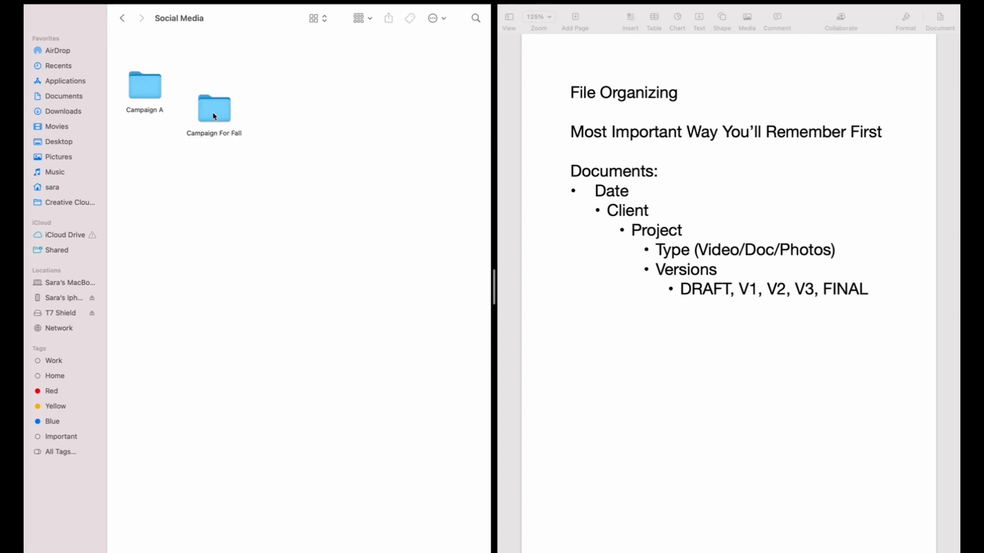
{"action": "left_click_drag", "start_coordinate": [216, 113], "coordinate": [229, 72]}
{"action": "left_click_drag", "start_coordinate": [146, 81], "coordinate": [154, 72]}
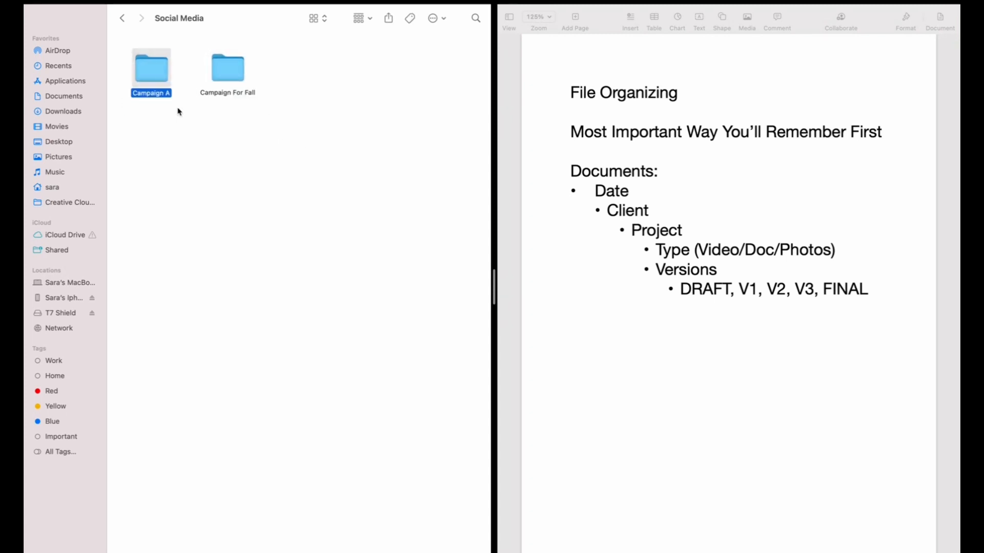
Step: Open Campaign For Fall and create a subfolder named Photos (RAW)
{"action": "double_click", "coordinate": [229, 69]}
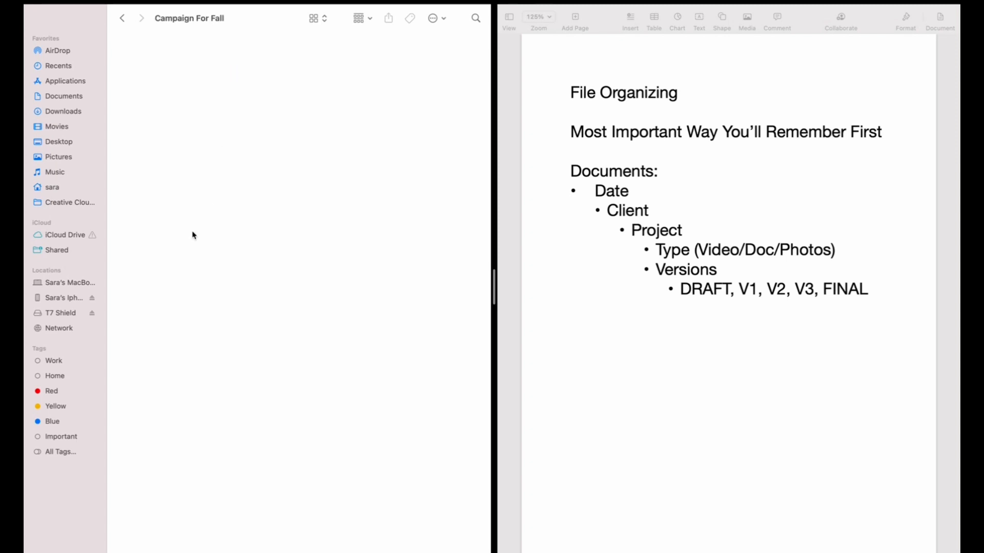
{"action": "right_click", "coordinate": [149, 72]}
{"action": "left_click", "coordinate": [169, 78]}
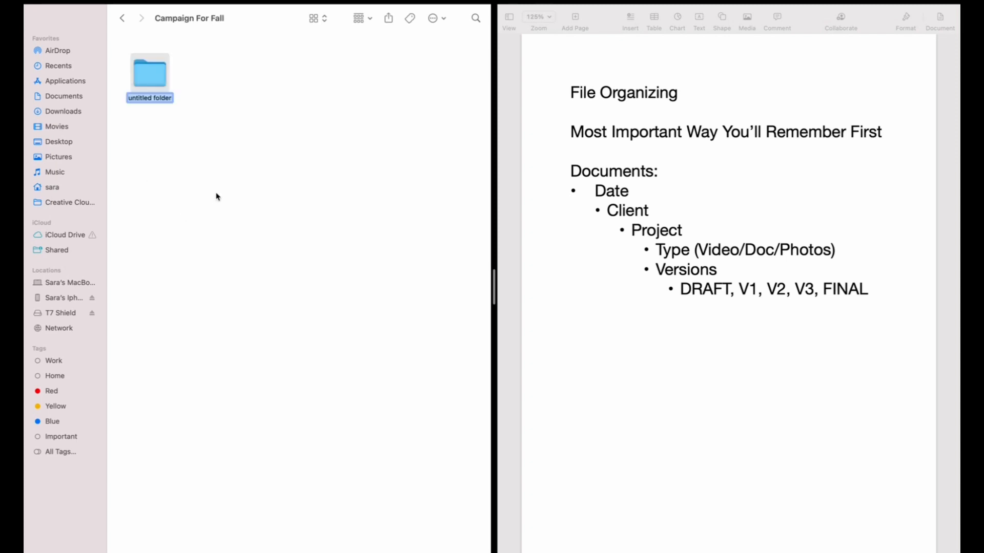
{"action": "type", "text": "Photos (RAW)"}
{"action": "left_click", "coordinate": [249, 204]}
Step: Create a second subfolder in Campaign For Fall named Photos (Edited)
{"action": "right_click", "coordinate": [209, 77]}
{"action": "left_click", "coordinate": [222, 82]}
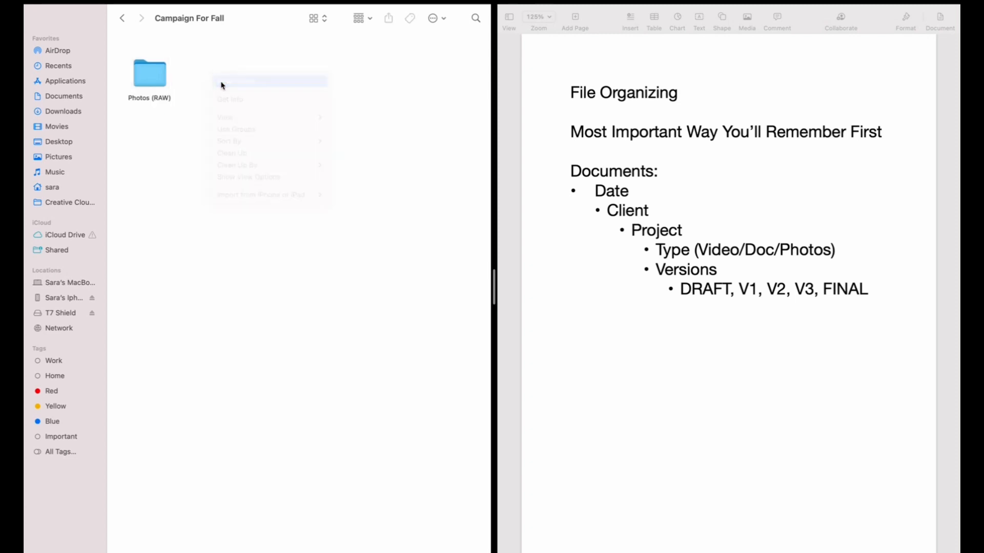
{"action": "type", "text": "Photos (E"}
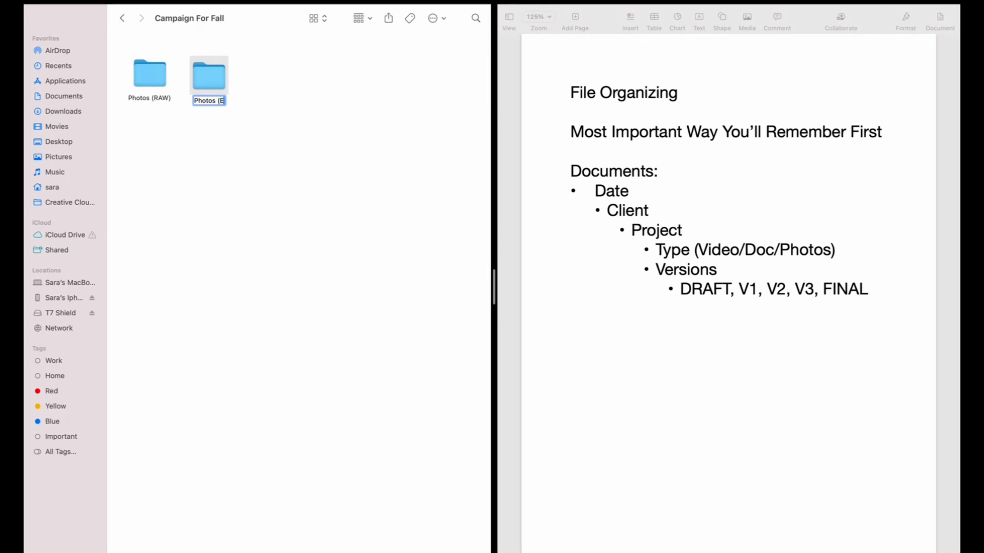
{"action": "type", "text": "dited)"}
{"action": "left_click", "coordinate": [384, 81]}
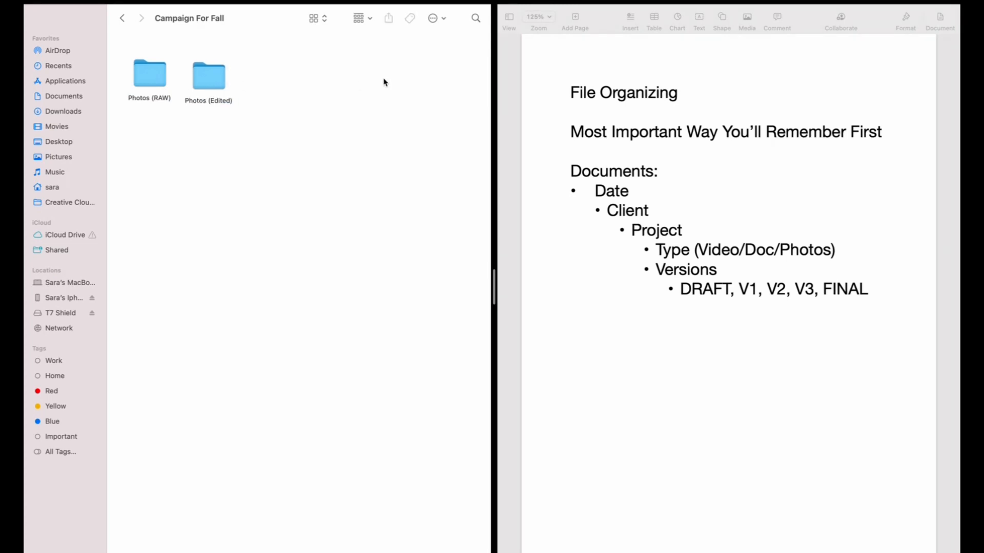
Step: Create a third subfolder in Campaign For Fall named Captions
{"action": "right_click", "coordinate": [279, 91]}
{"action": "left_click", "coordinate": [281, 93]}
{"action": "type", "text": "Captions"}
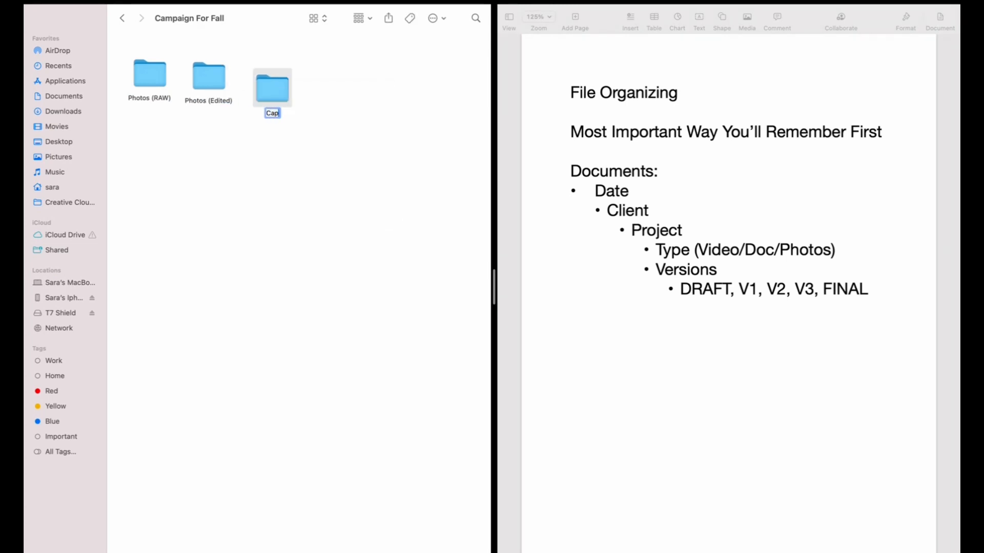
{"action": "left_click", "coordinate": [275, 83]}
Step: Create a fourth subfolder in Campaign For Fall named Strategy Document
{"action": "right_click", "coordinate": [313, 81]}
{"action": "left_click", "coordinate": [322, 85]}
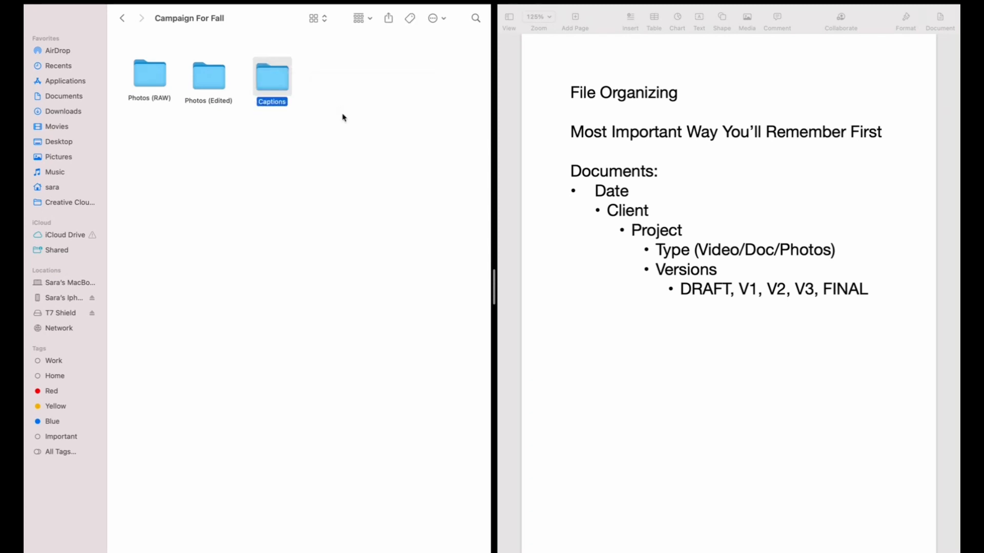
{"action": "type", "text": "Strategy Documn"}
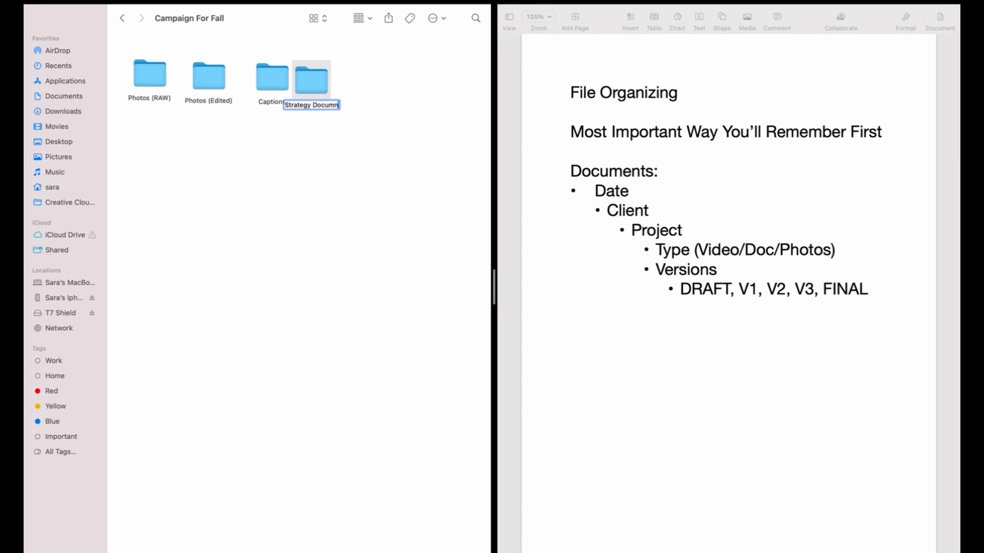
{"action": "key", "text": "BackSpace"}
{"action": "type", "text": "ent"}
{"action": "key", "text": "Return"}
Step: Line up the four Campaign For Fall subfolders in a single row
{"action": "left_click_drag", "start_coordinate": [336, 103], "coordinate": [324, 81]}
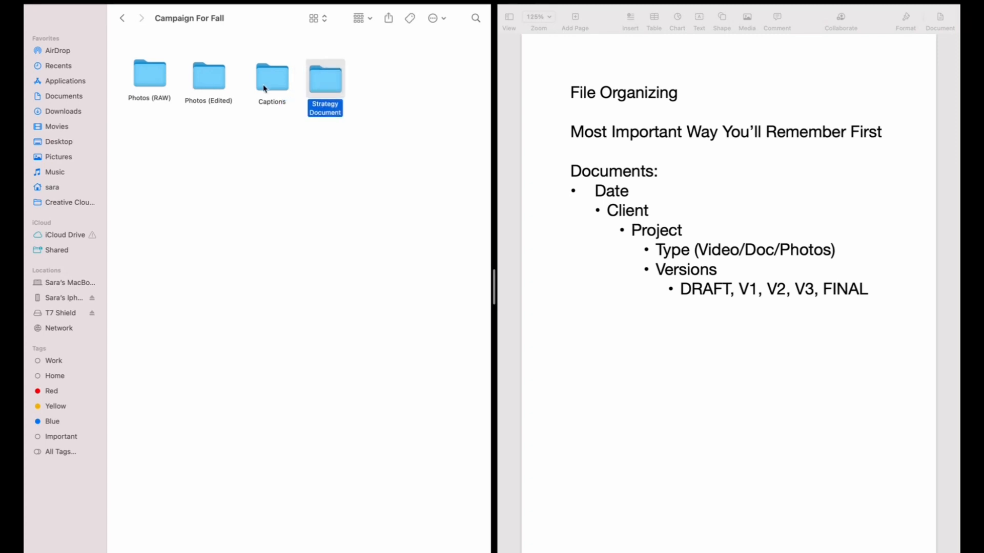
{"action": "left_click_drag", "start_coordinate": [265, 89], "coordinate": [259, 88]}
{"action": "left_click", "coordinate": [205, 75]}
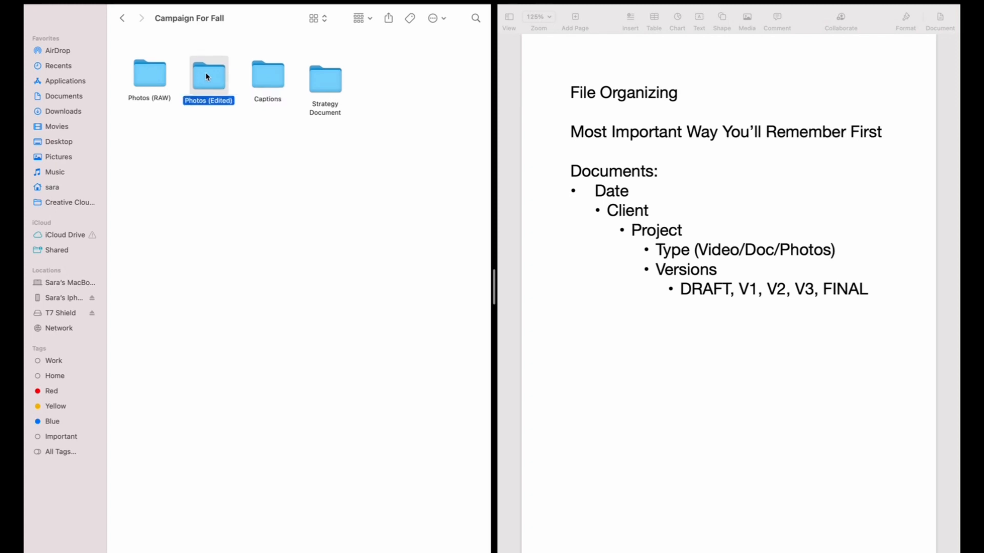
{"action": "left_click", "coordinate": [229, 138]}
{"action": "left_click_drag", "start_coordinate": [325, 81], "coordinate": [318, 73]}
{"action": "left_click", "coordinate": [323, 144]}
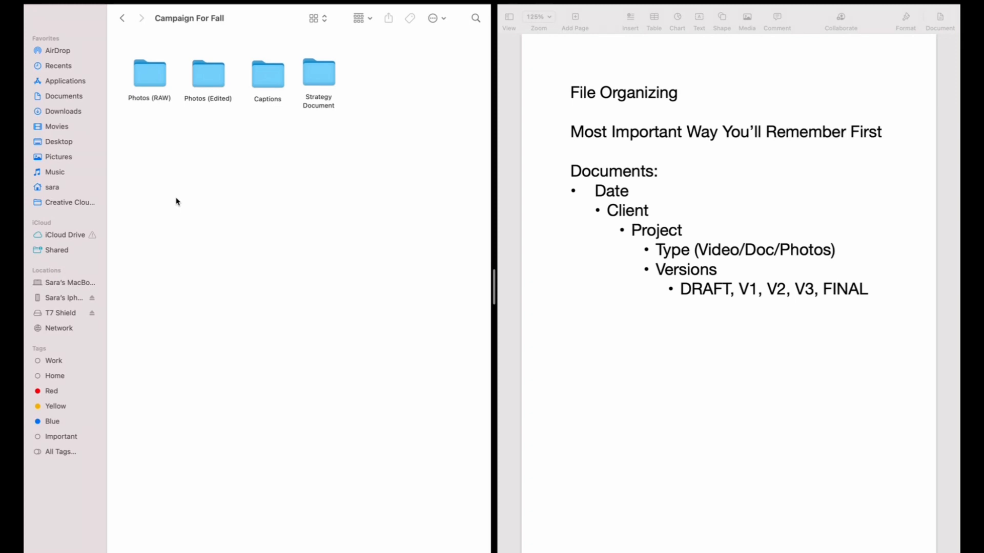
{"action": "left_click", "coordinate": [122, 19]}
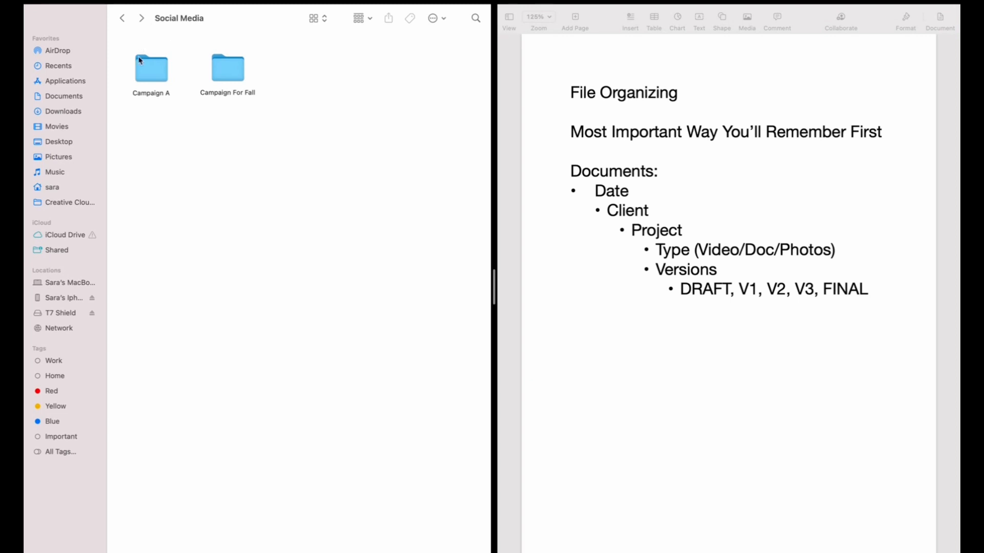
{"action": "double_click", "coordinate": [146, 68]}
{"action": "right_click", "coordinate": [153, 72]}
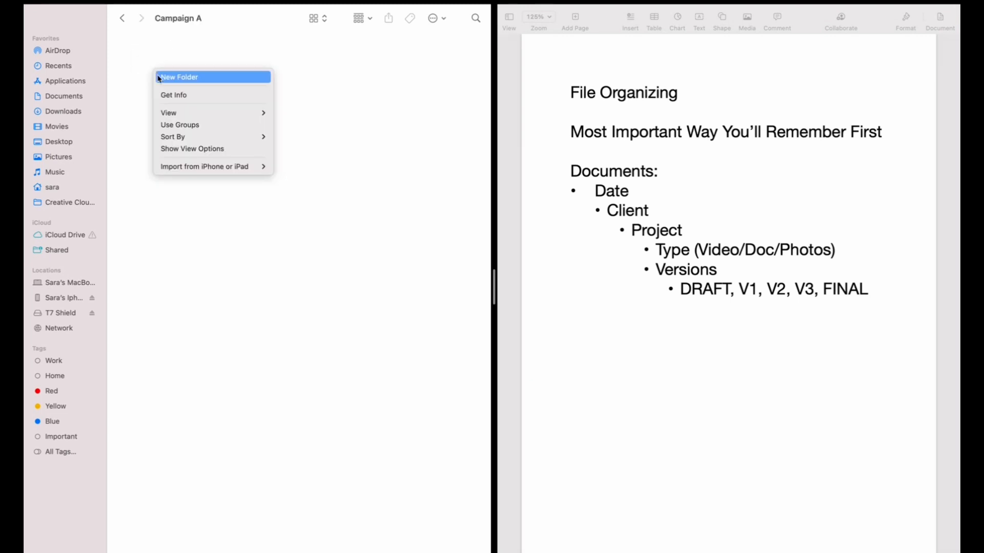
{"action": "left_click", "coordinate": [325, 108]}
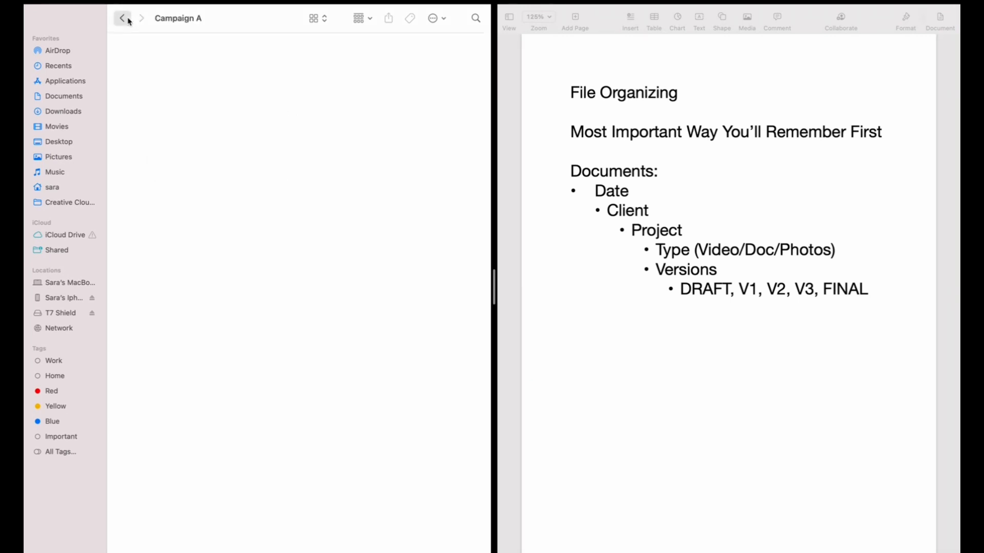
Step: Open each subfolder of Campaign For Fall in turn to review their contents
{"action": "left_click", "coordinate": [122, 18]}
{"action": "left_click", "coordinate": [218, 68]}
{"action": "double_click", "coordinate": [217, 69]}
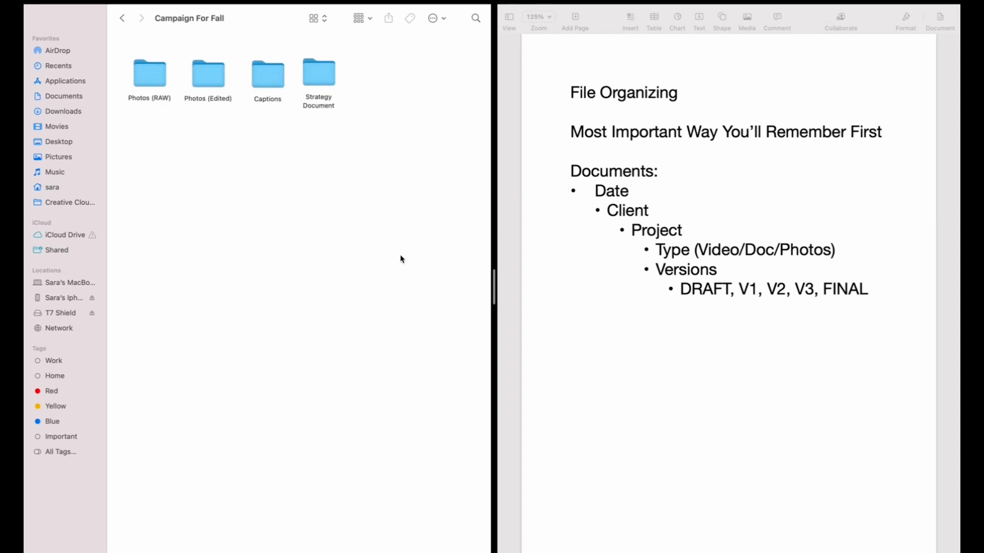
{"action": "double_click", "coordinate": [319, 74]}
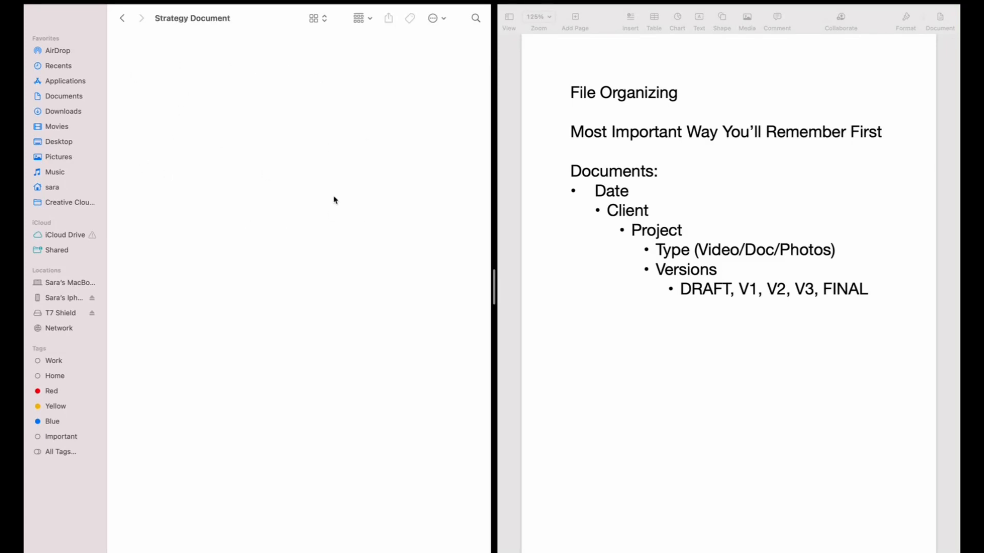
{"action": "left_click", "coordinate": [121, 19]}
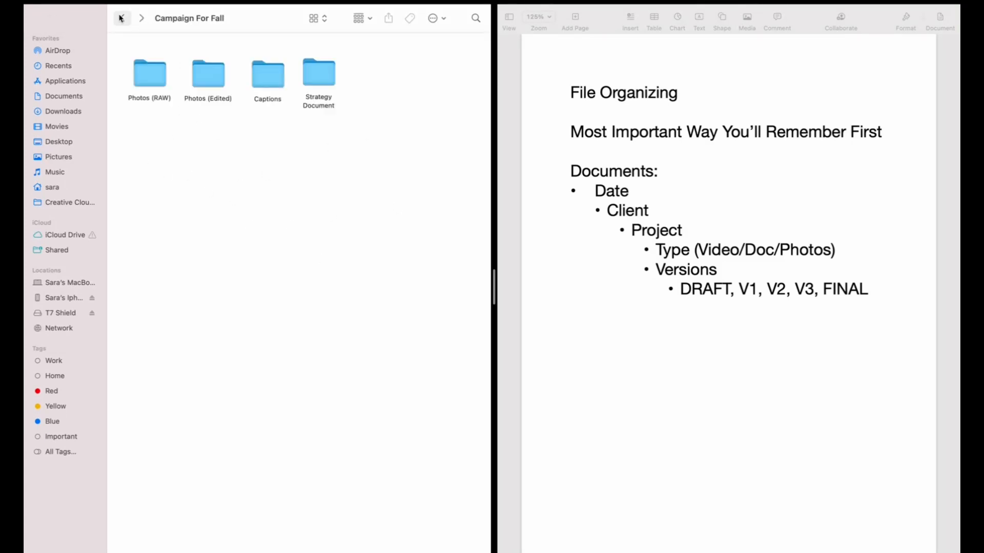
{"action": "double_click", "coordinate": [267, 76]}
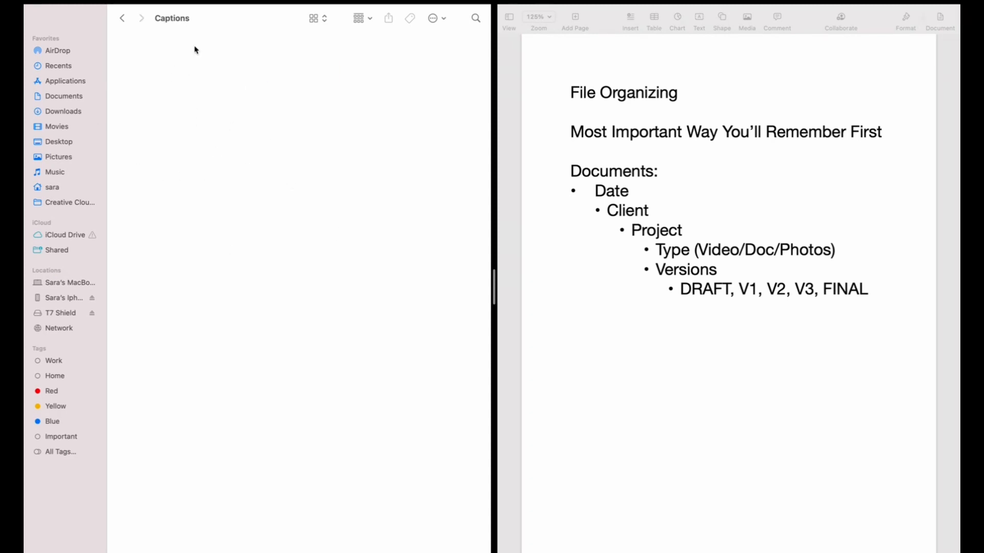
{"action": "left_click", "coordinate": [122, 20]}
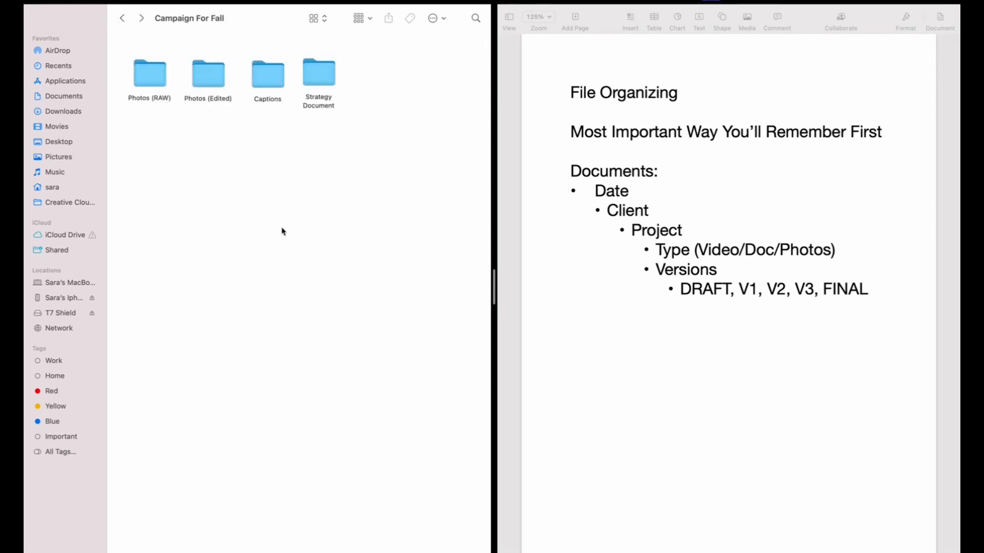
{"action": "double_click", "coordinate": [213, 81]}
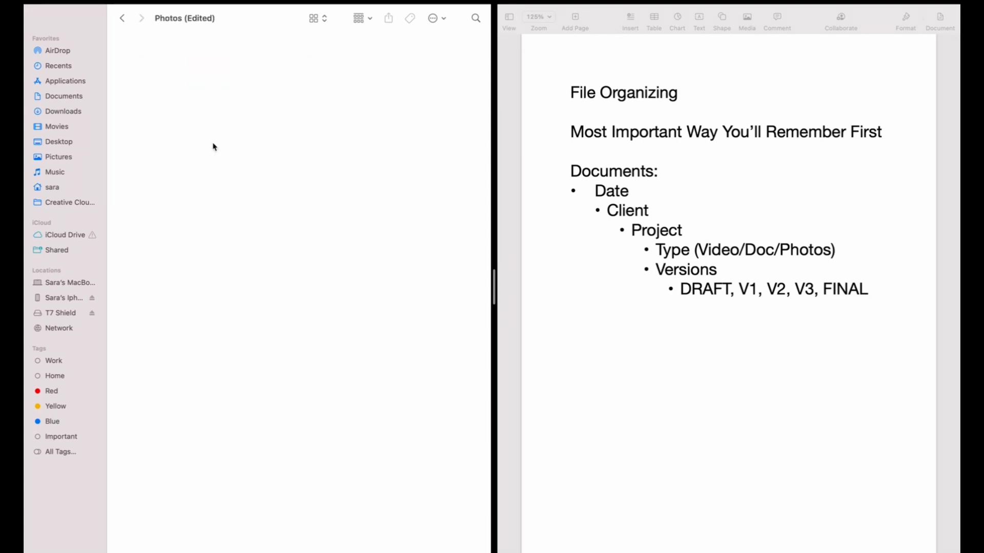
{"action": "left_click", "coordinate": [122, 19]}
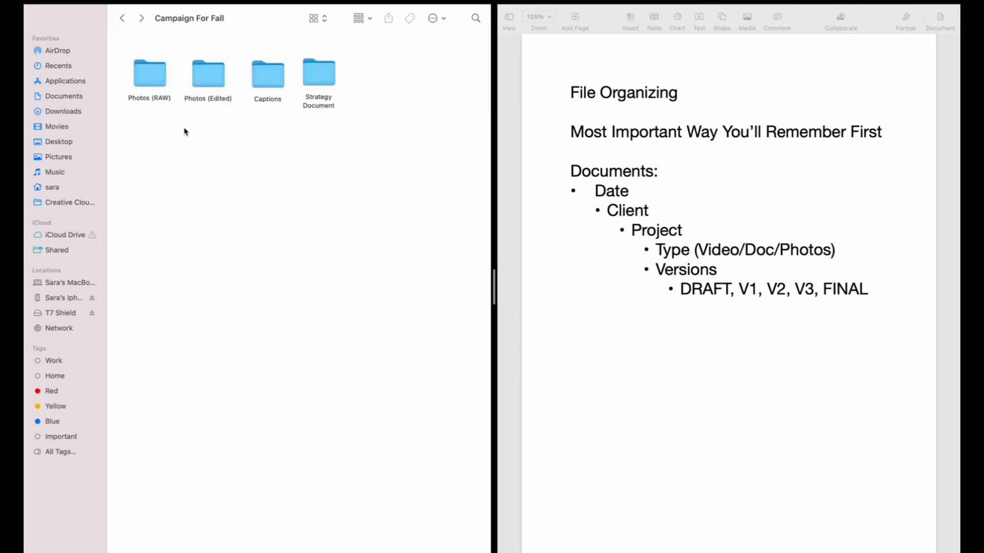
{"action": "double_click", "coordinate": [146, 77]}
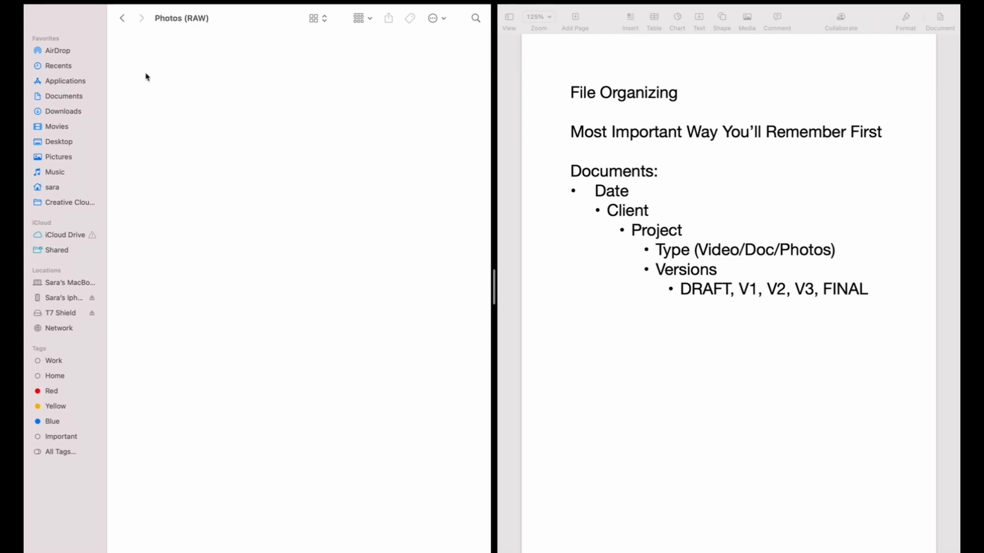
{"action": "left_click", "coordinate": [123, 19]}
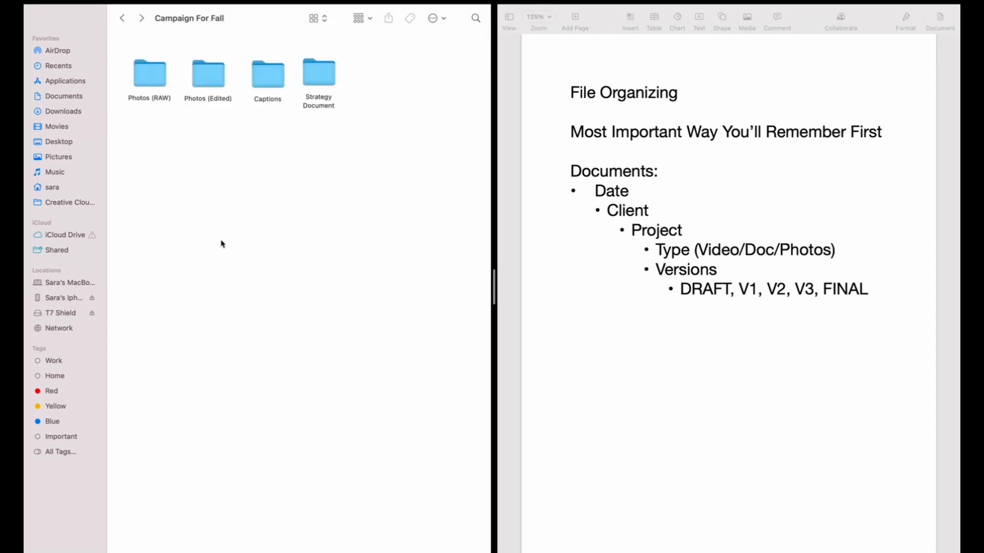
{"action": "double_click", "coordinate": [158, 74]}
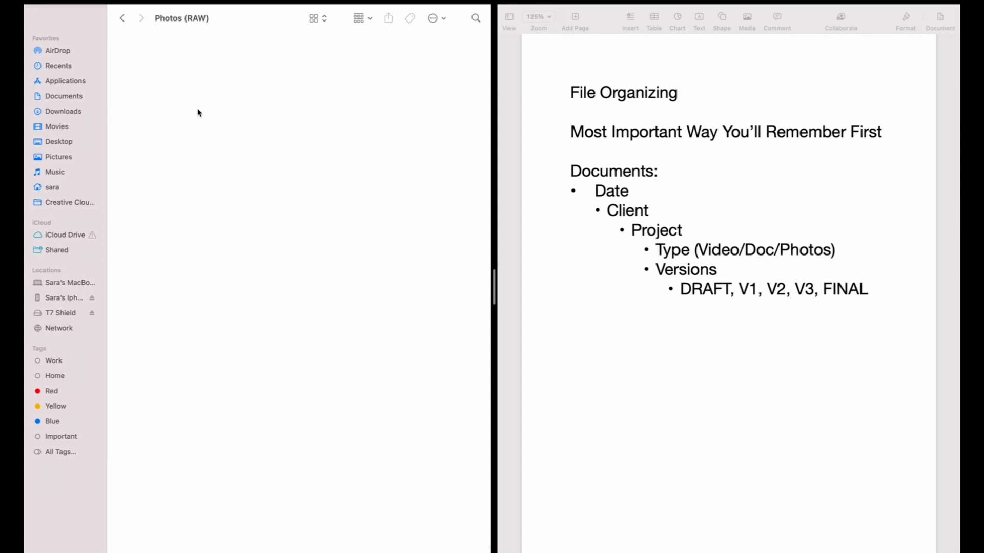
Step: Return to CLient A, open the Videos folder and create a subfolder named Date
{"action": "left_click", "coordinate": [121, 19]}
{"action": "left_click", "coordinate": [120, 19]}
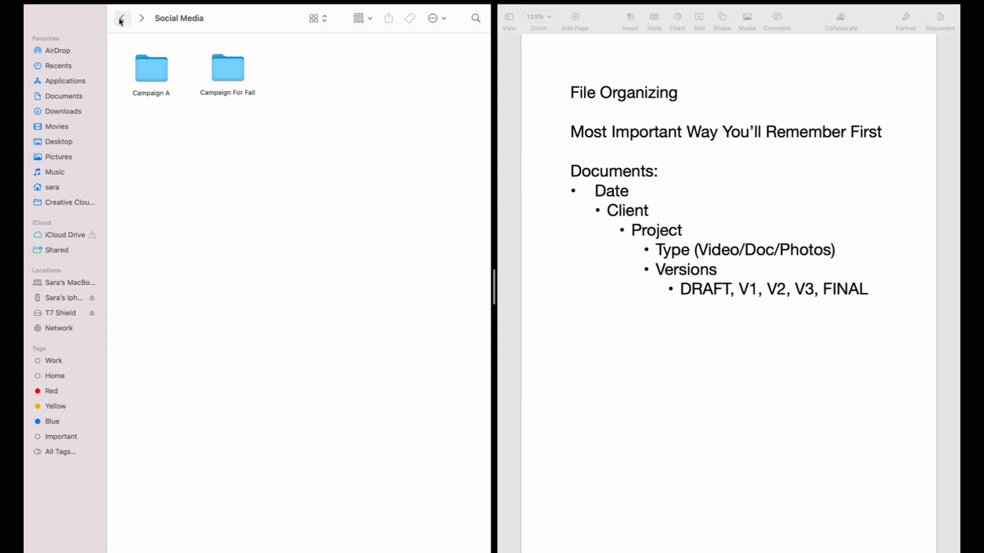
{"action": "left_click", "coordinate": [121, 20]}
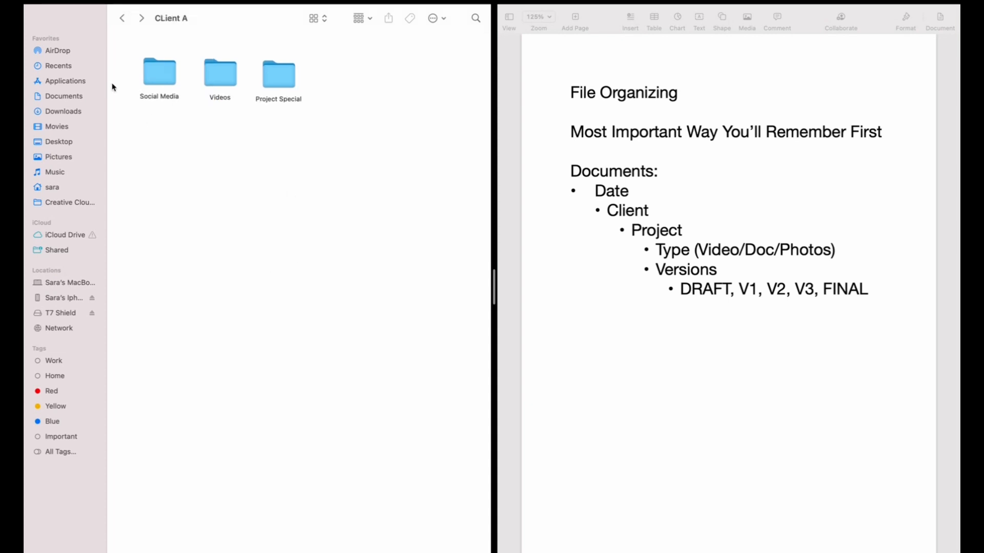
{"action": "double_click", "coordinate": [219, 75]}
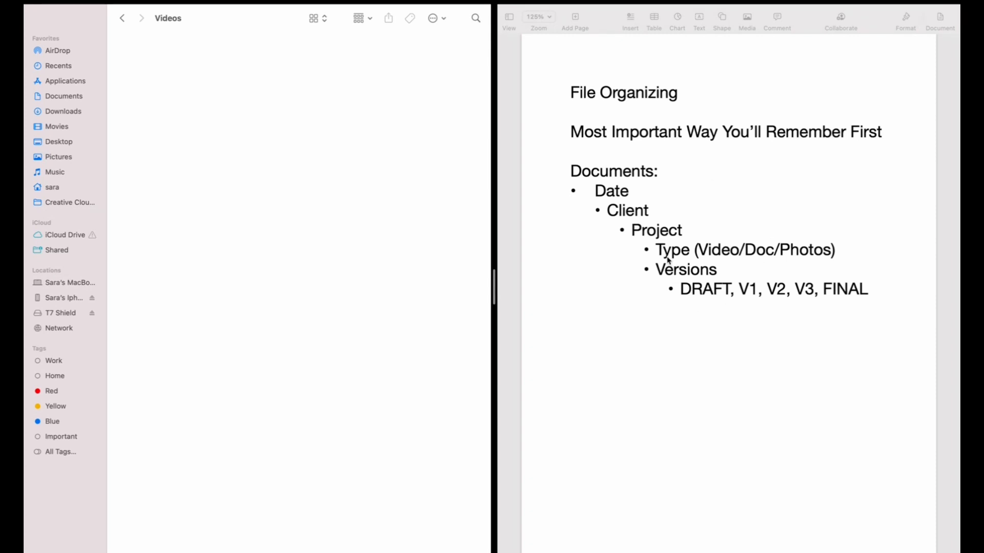
{"action": "left_click", "coordinate": [659, 271]}
{"action": "left_click_drag", "start_coordinate": [659, 268], "coordinate": [807, 310]}
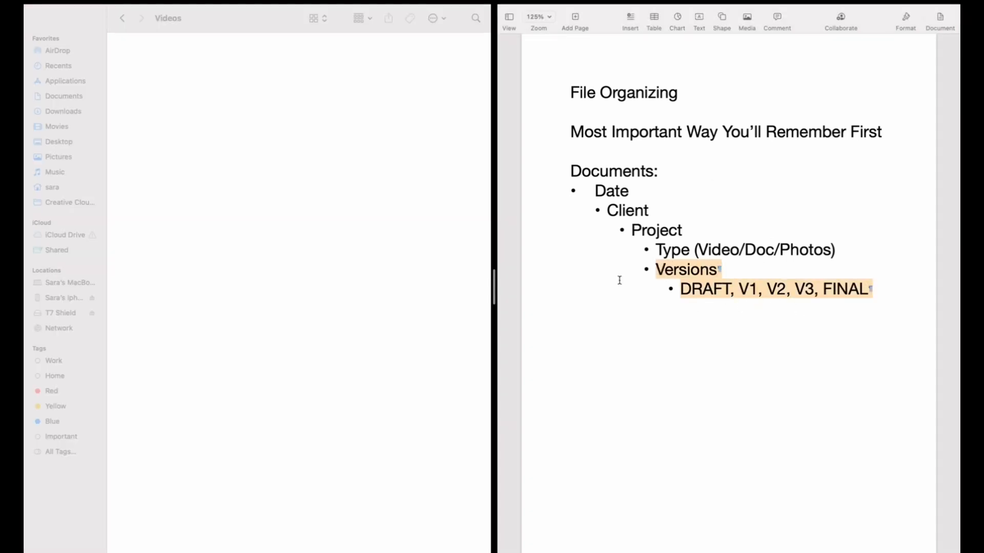
{"action": "left_click", "coordinate": [159, 108]}
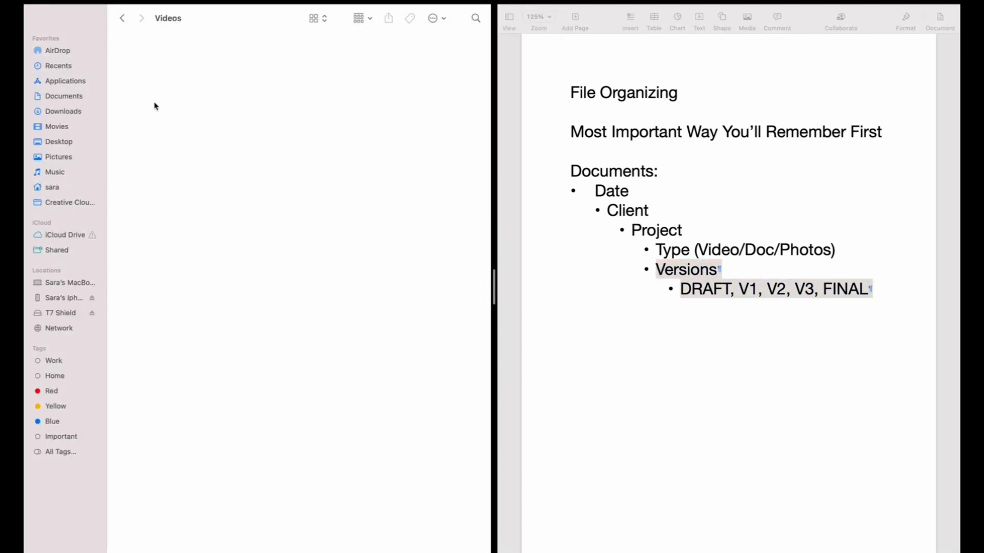
{"action": "right_click", "coordinate": [141, 81]}
{"action": "left_click", "coordinate": [145, 87]}
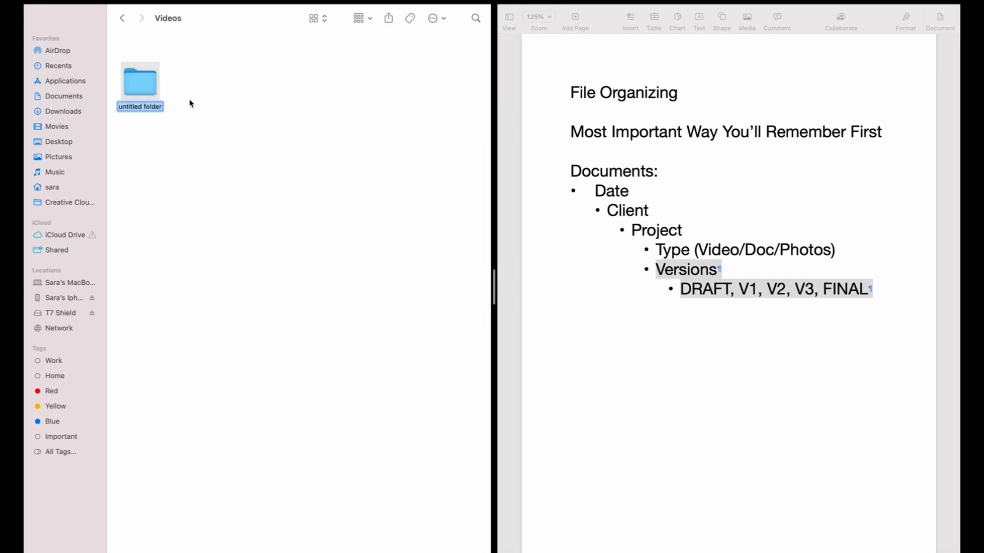
{"action": "type", "text": "Date"}
{"action": "left_click", "coordinate": [205, 140]}
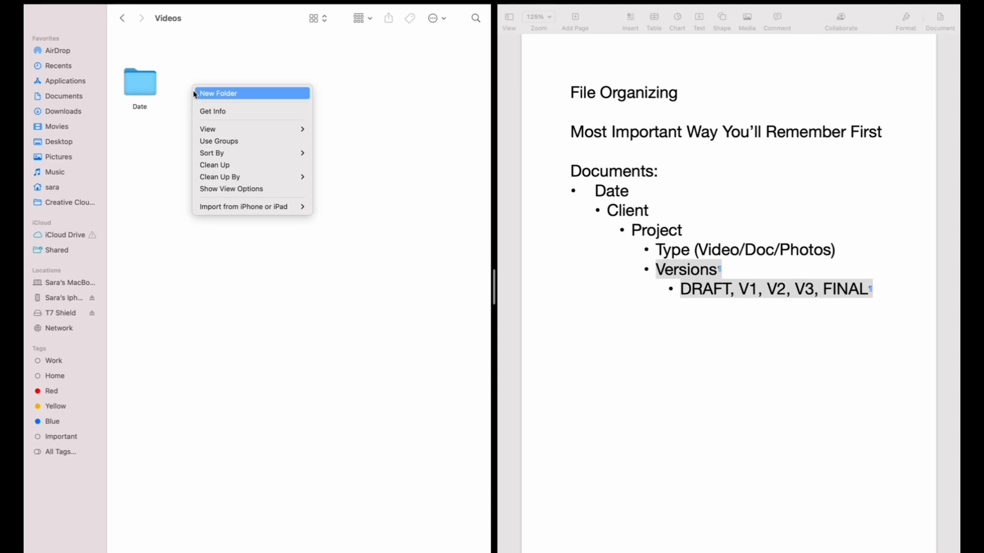
{"action": "left_click", "coordinate": [168, 108]}
{"action": "left_click_drag", "start_coordinate": [143, 86], "coordinate": [144, 76]}
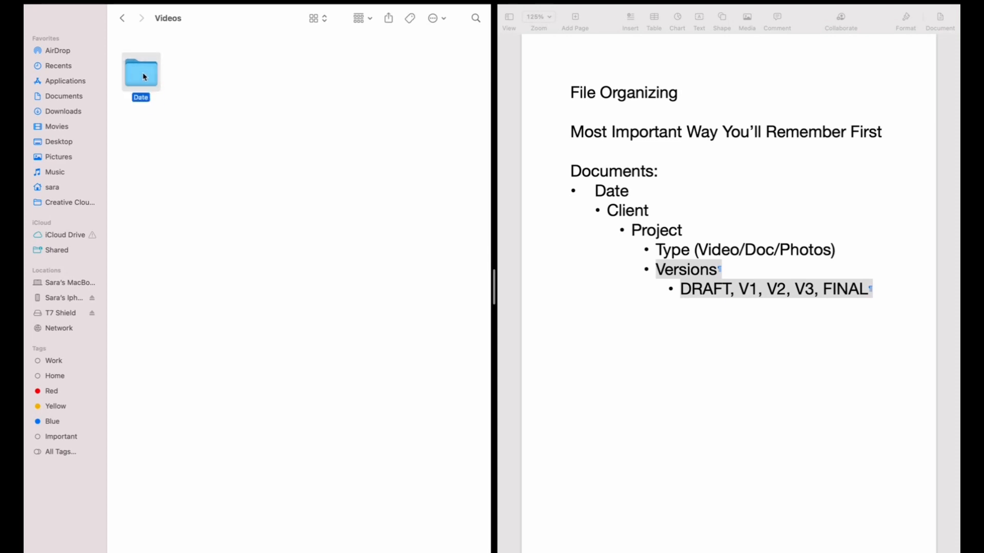
{"action": "left_click", "coordinate": [202, 115]}
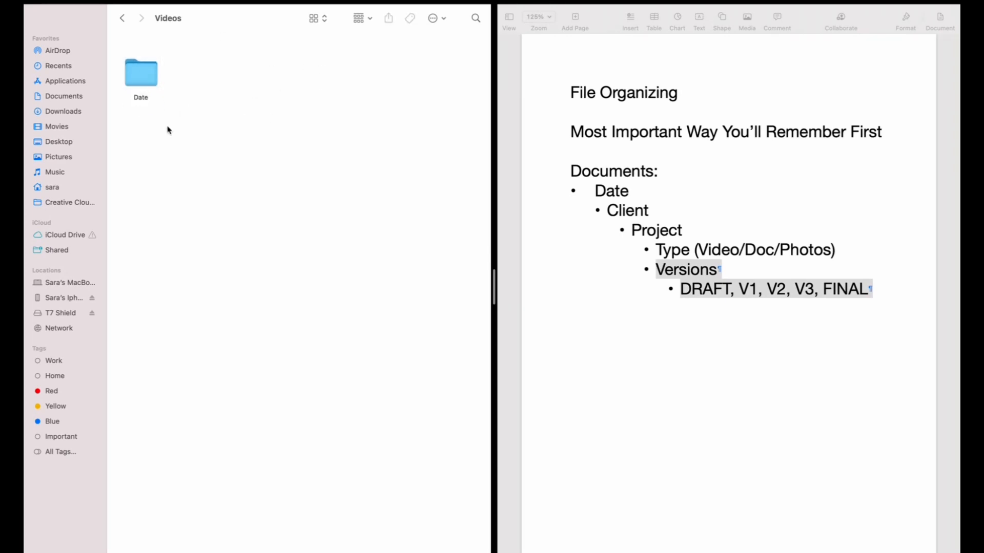
Step: Create a second folder in Videos named Date B
{"action": "right_click", "coordinate": [189, 81]}
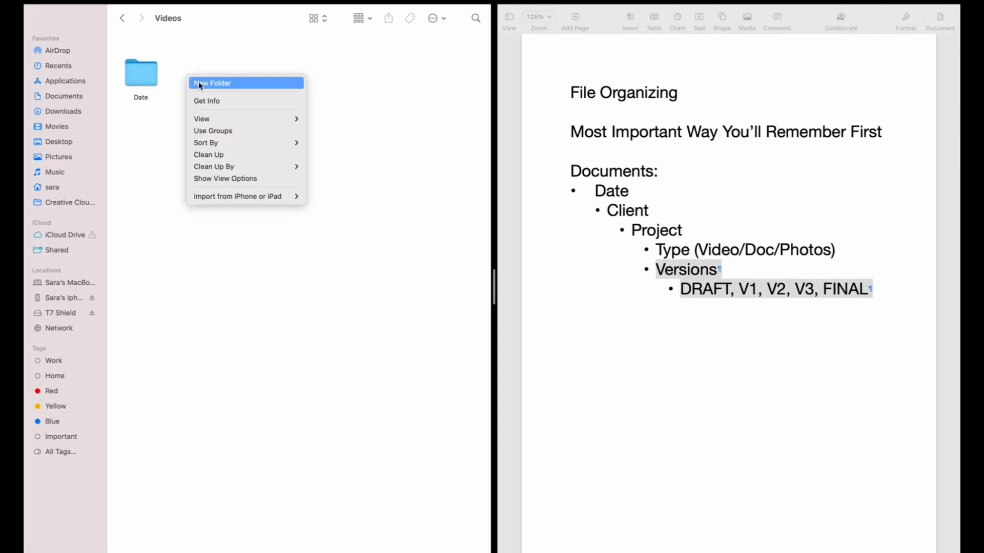
{"action": "left_click", "coordinate": [199, 83]}
{"action": "type", "text": "Date B"}
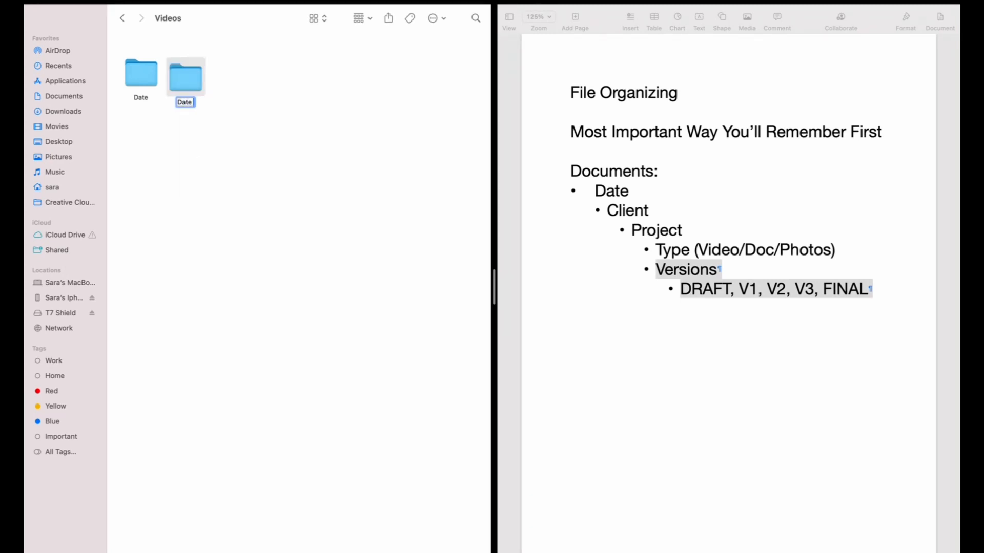
{"action": "left_click", "coordinate": [295, 181]}
Step: Rename the Date folder to Date-Project Name
{"action": "left_click", "coordinate": [196, 72]}
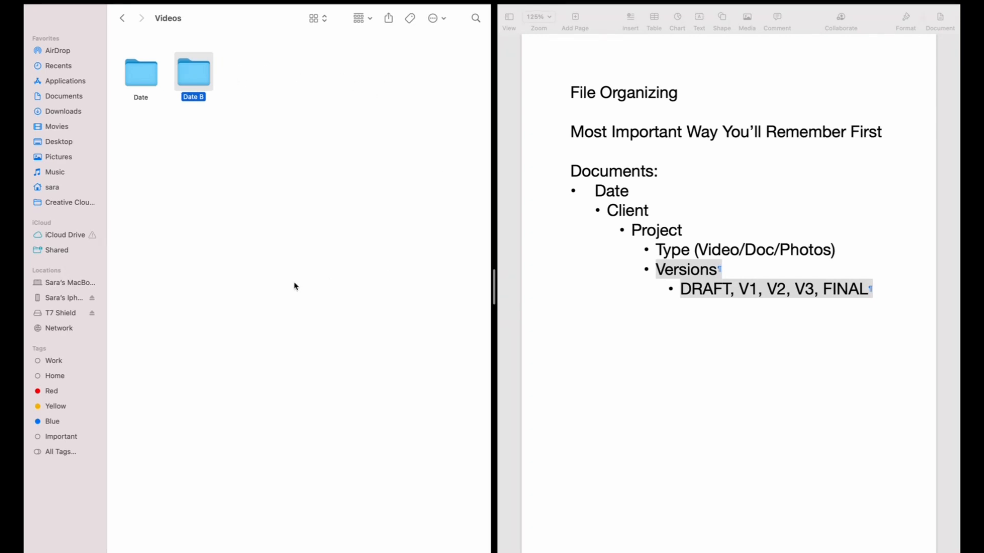
{"action": "left_click", "coordinate": [427, 159]}
{"action": "left_click", "coordinate": [132, 76]}
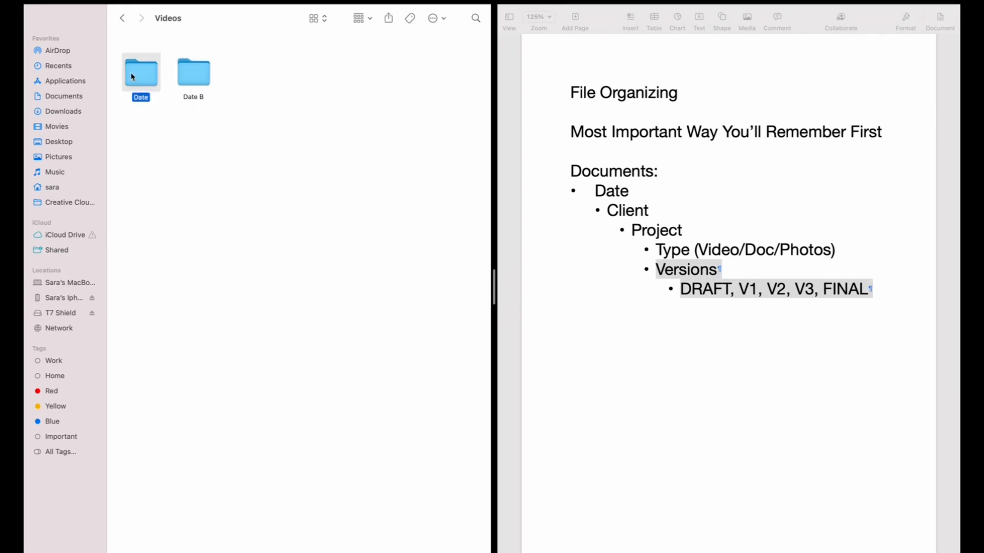
{"action": "right_click", "coordinate": [132, 76]}
{"action": "left_click", "coordinate": [189, 129]}
{"action": "type", "text": "-Project Name"}
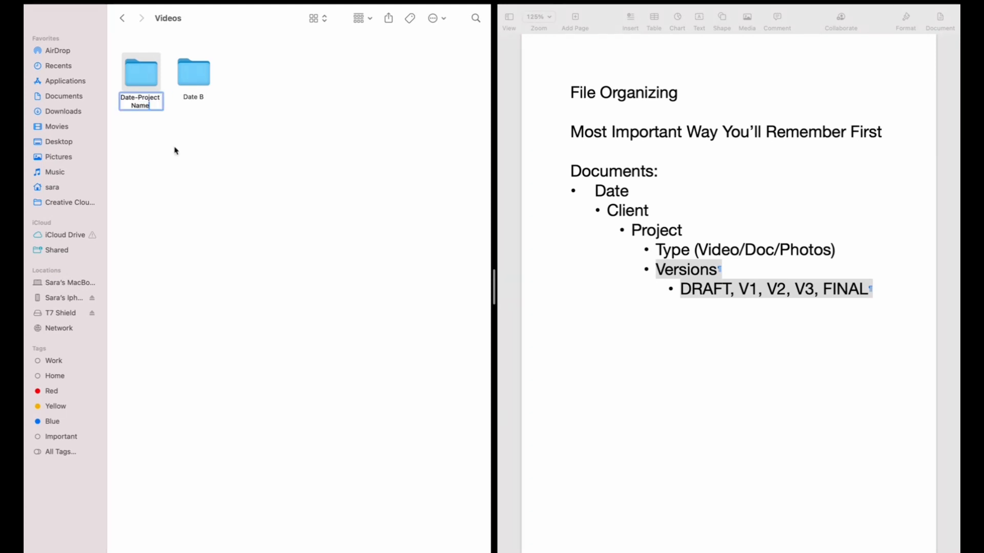
{"action": "left_click", "coordinate": [175, 148]}
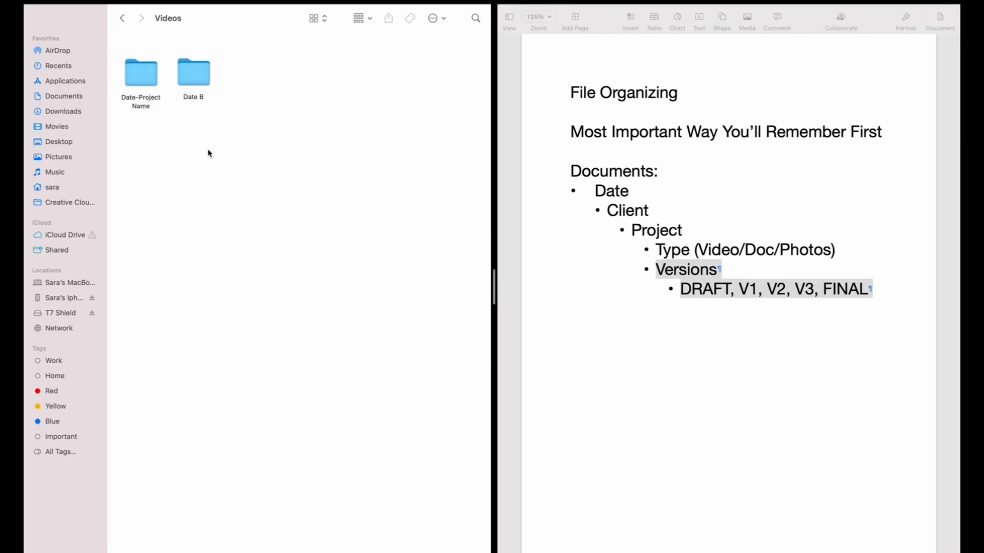
{"action": "left_click", "coordinate": [150, 78]}
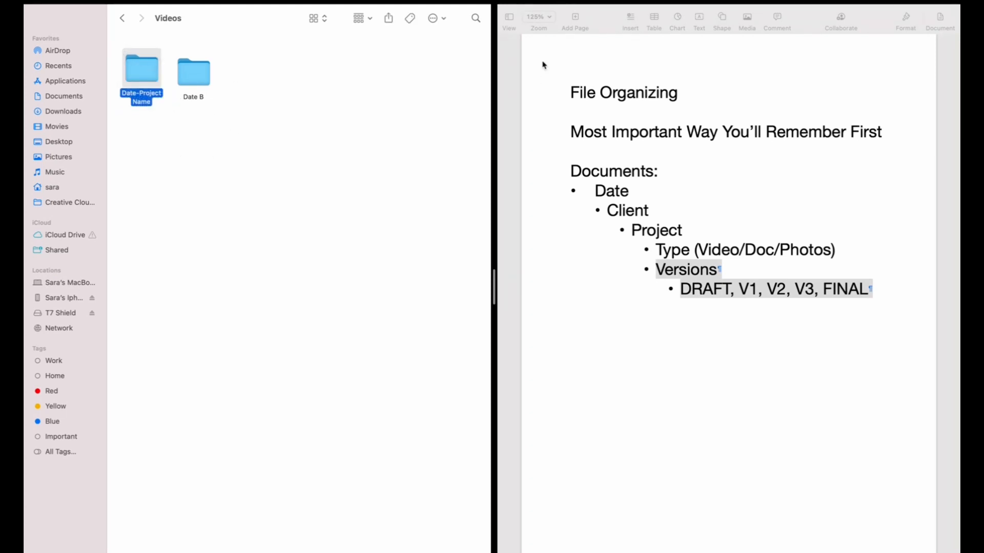
Step: Open the Date-Project Name folder and create a subfolder named Drone
{"action": "left_click", "coordinate": [475, 19]}
{"action": "left_click", "coordinate": [333, 135]}
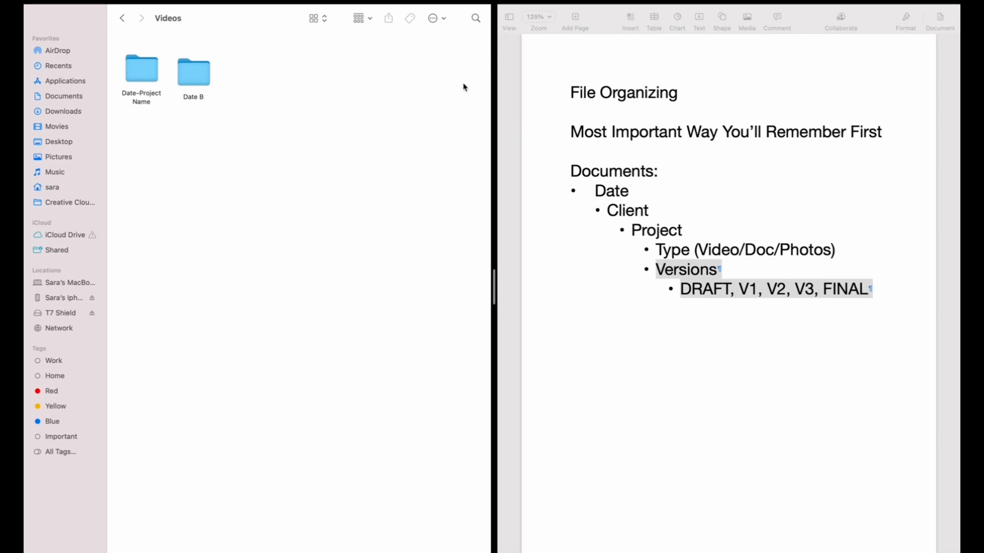
{"action": "double_click", "coordinate": [142, 73]}
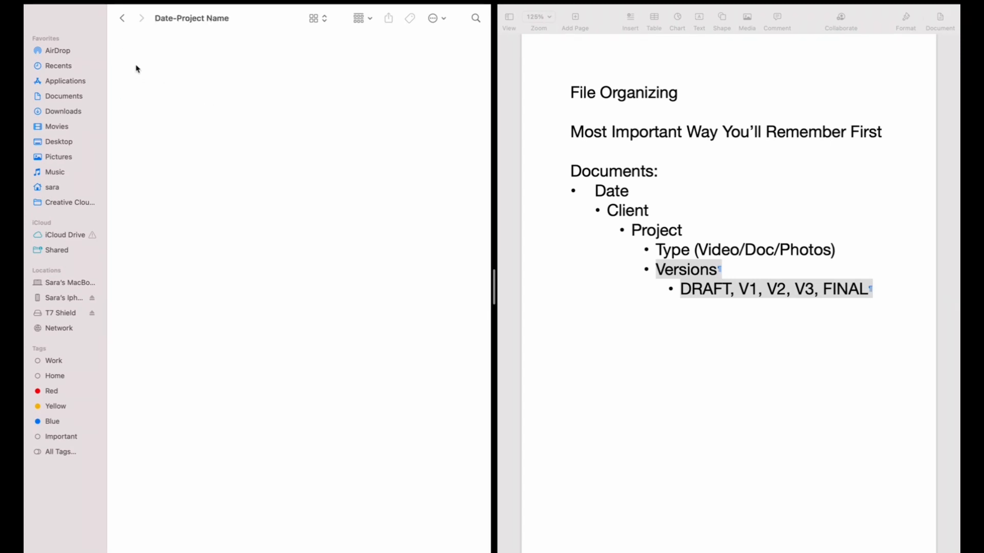
{"action": "right_click", "coordinate": [137, 68]}
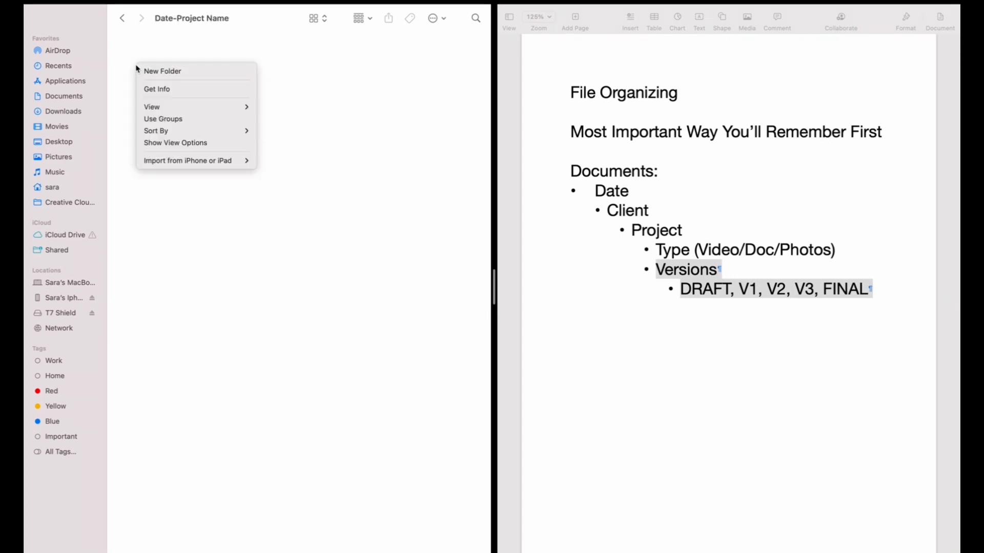
{"action": "left_click", "coordinate": [166, 77]}
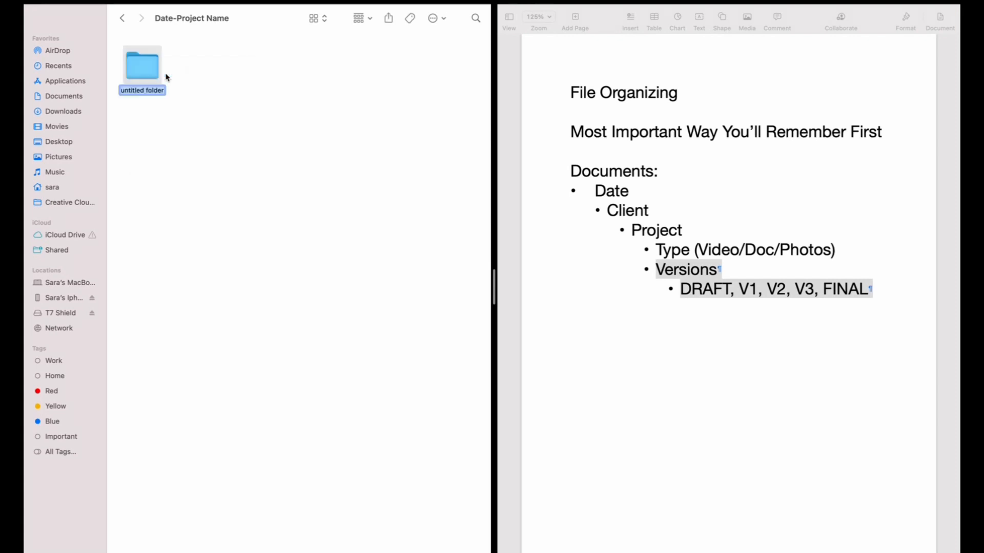
{"action": "type", "text": "Drone"}
{"action": "key", "text": "Return"}
Step: Create two more subfolders named Fx3 and Camera B
{"action": "right_click", "coordinate": [187, 77]}
{"action": "left_click", "coordinate": [197, 81]}
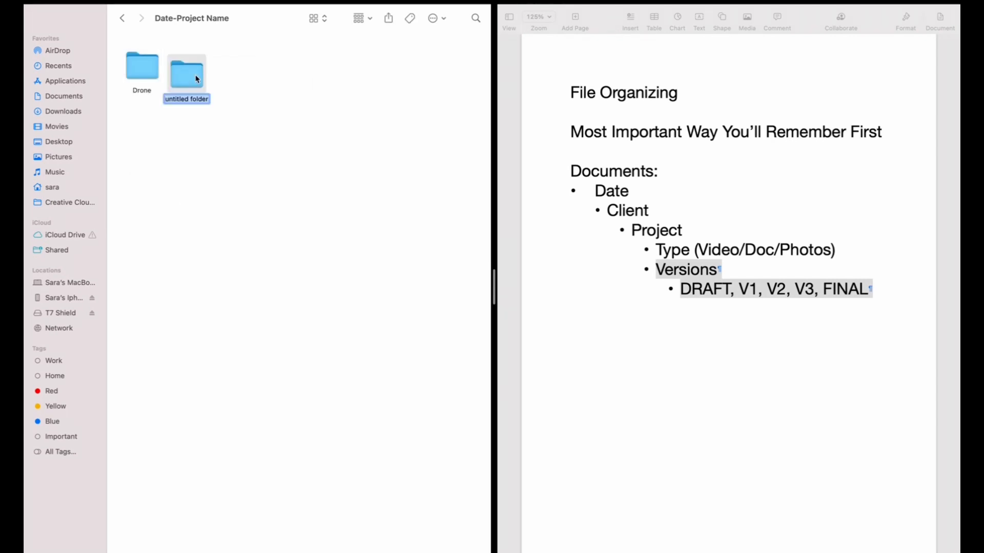
{"action": "type", "text": "Fx3"}
{"action": "key", "text": "Return"}
{"action": "right_click", "coordinate": [230, 81]}
{"action": "left_click", "coordinate": [241, 86]}
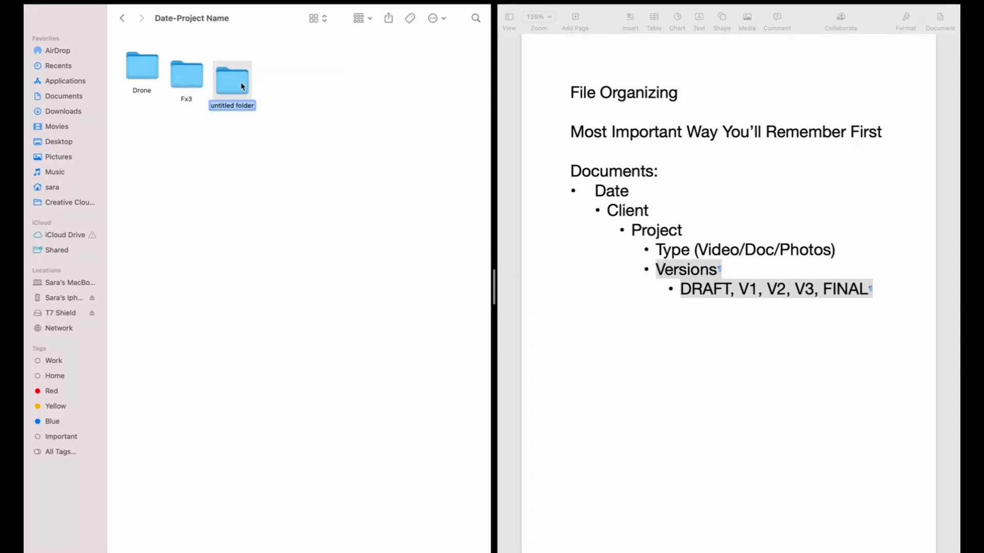
{"action": "type", "text": "Camera B"}
{"action": "left_click", "coordinate": [281, 133]}
Step: Create a fourth subfolder named Edits and line it up with Drone, Fx3 and Camera B
{"action": "left_click_drag", "start_coordinate": [187, 76], "coordinate": [231, 69]}
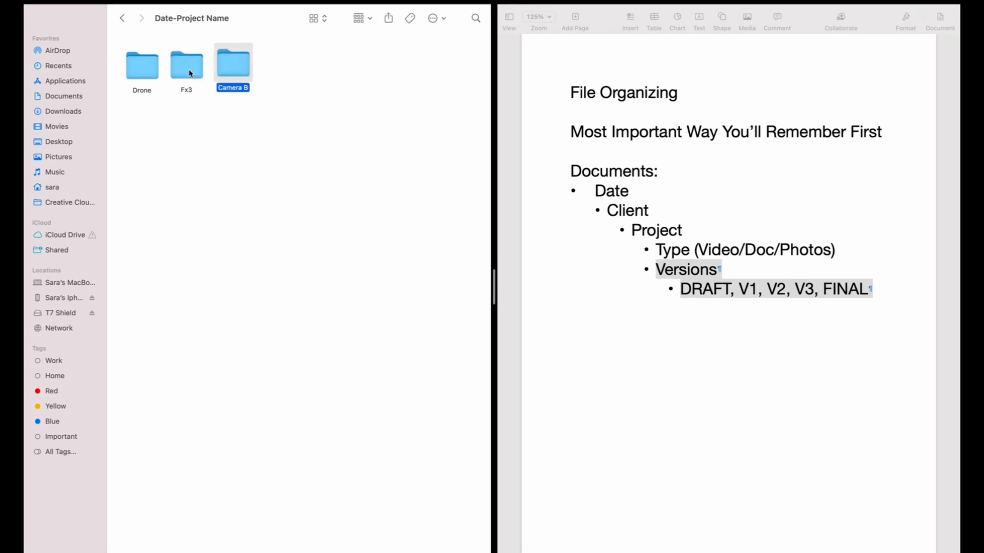
{"action": "left_click", "coordinate": [287, 118]}
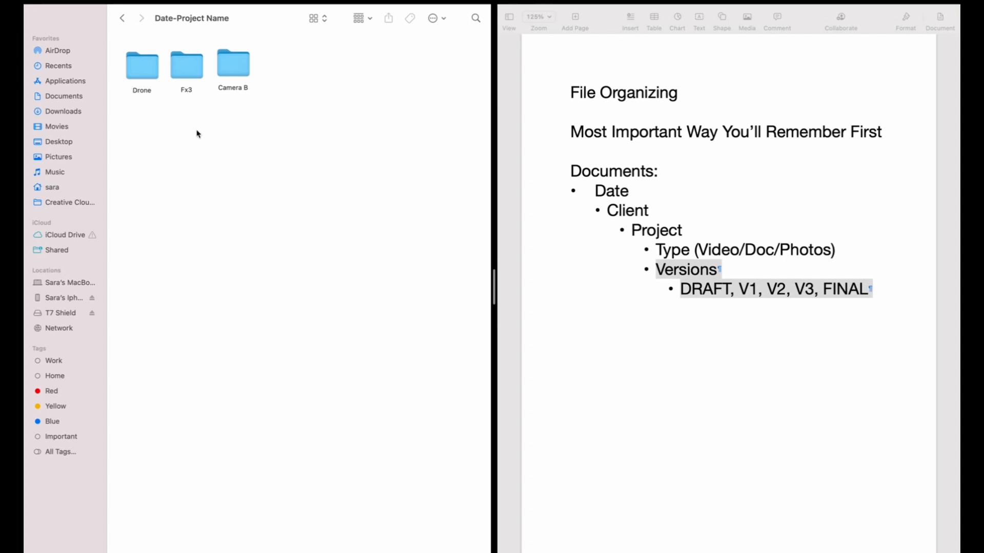
{"action": "right_click", "coordinate": [301, 74]}
{"action": "left_click", "coordinate": [314, 76]}
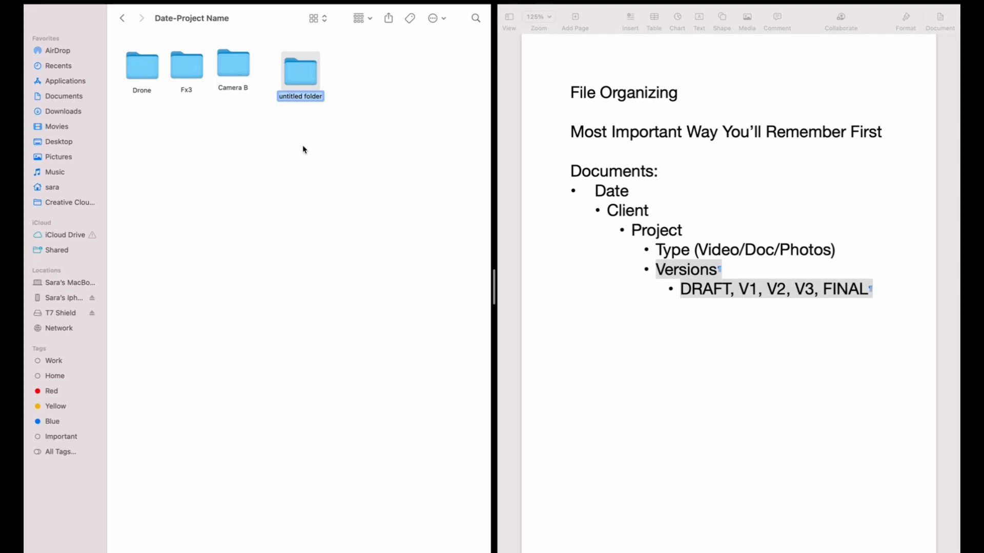
{"action": "type", "text": "Edits"}
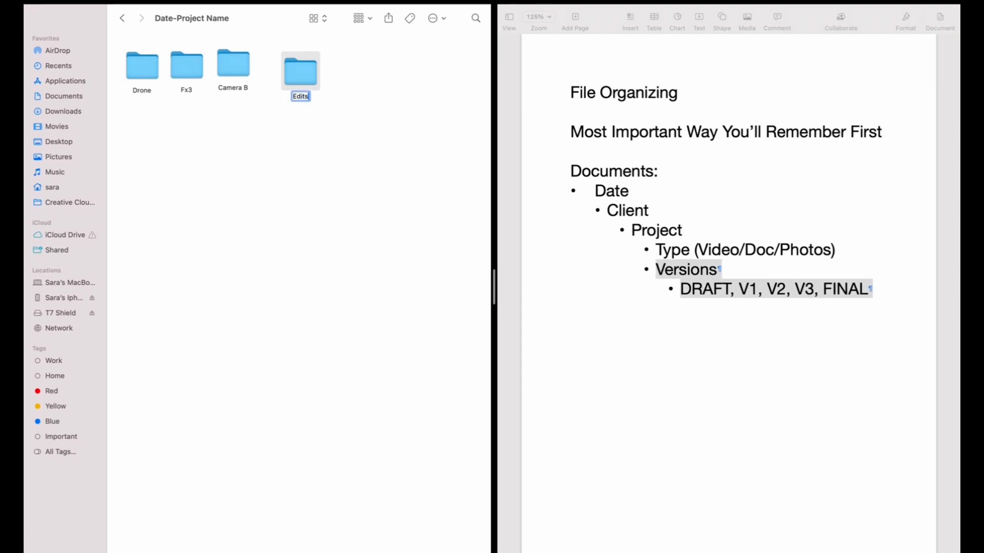
{"action": "left_click", "coordinate": [303, 151]}
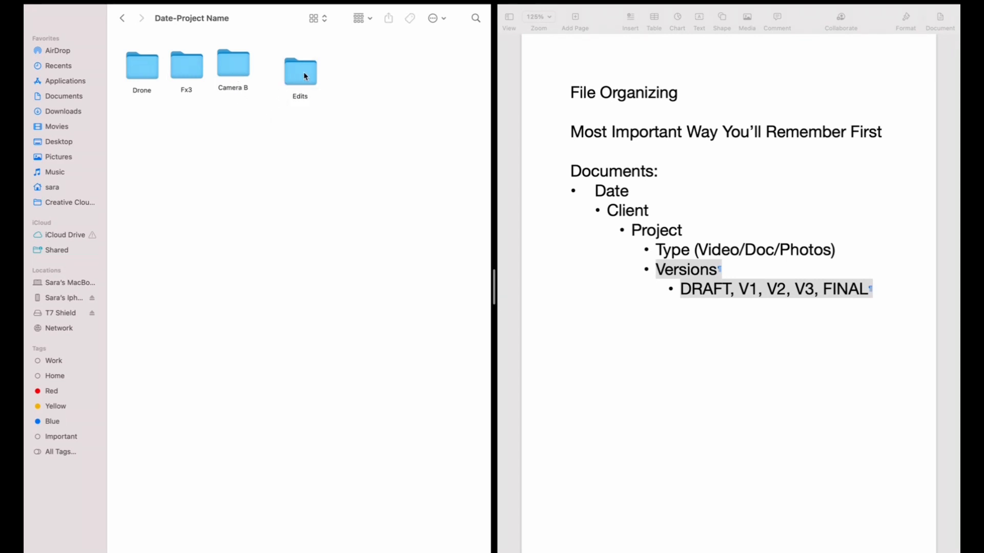
{"action": "left_click_drag", "start_coordinate": [304, 67], "coordinate": [302, 63]}
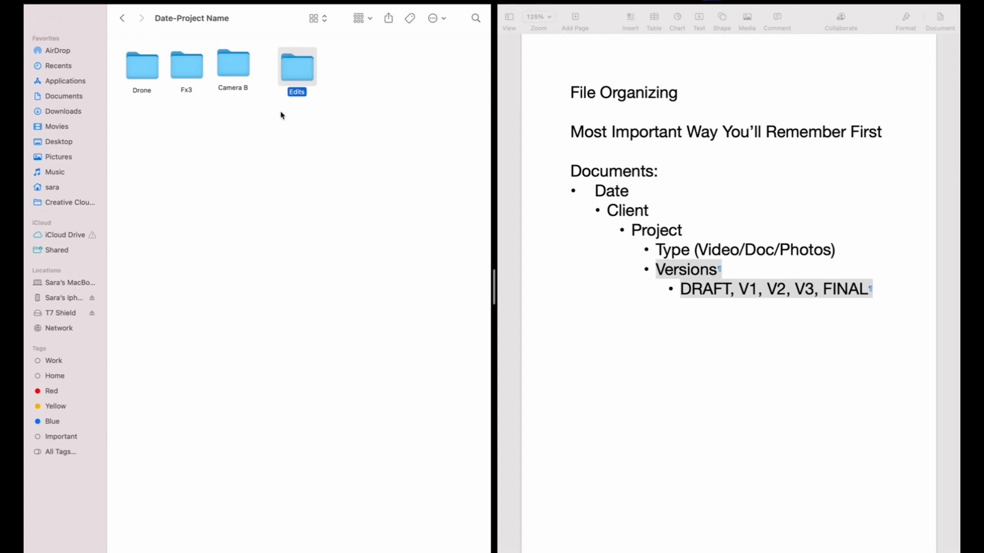
{"action": "left_click", "coordinate": [167, 154]}
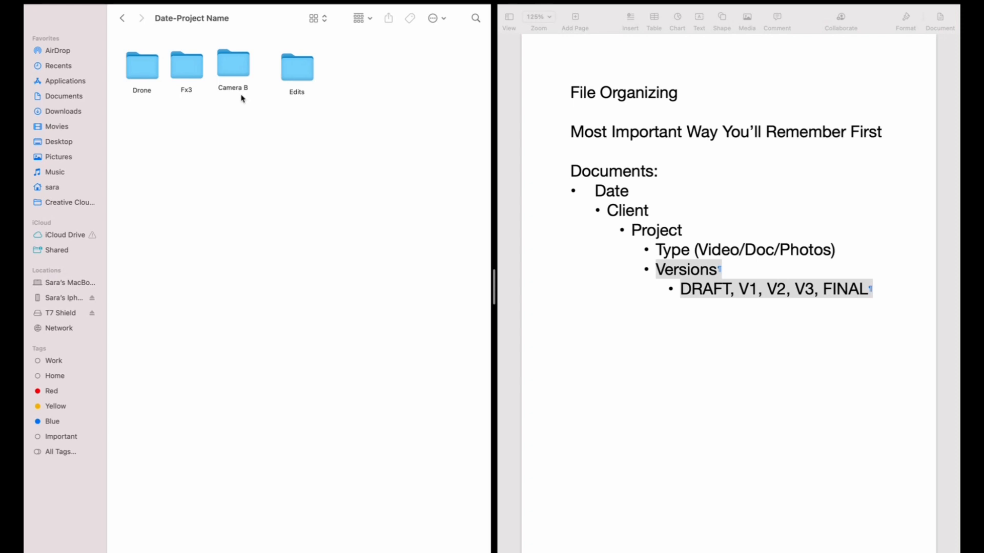
Step: Open the Edits folder and create a subfolder named DRAFT
{"action": "double_click", "coordinate": [297, 66]}
{"action": "right_click", "coordinate": [148, 83]}
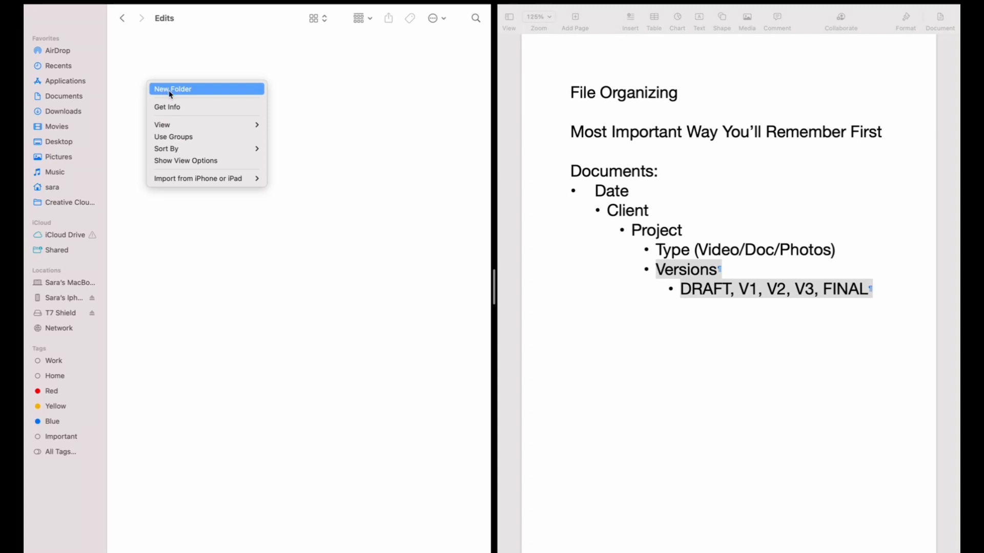
{"action": "left_click", "coordinate": [170, 89]}
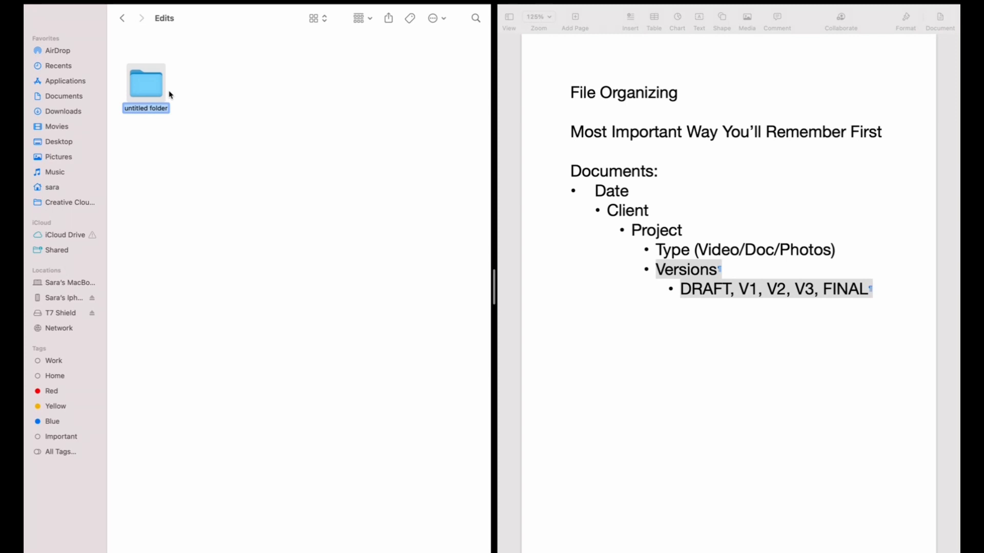
{"action": "type", "text": "DRAFT"}
{"action": "left_click", "coordinate": [182, 96]}
Step: Create a subfolder in Edits named Project Title_CLient Name_V1
{"action": "right_click", "coordinate": [200, 83]}
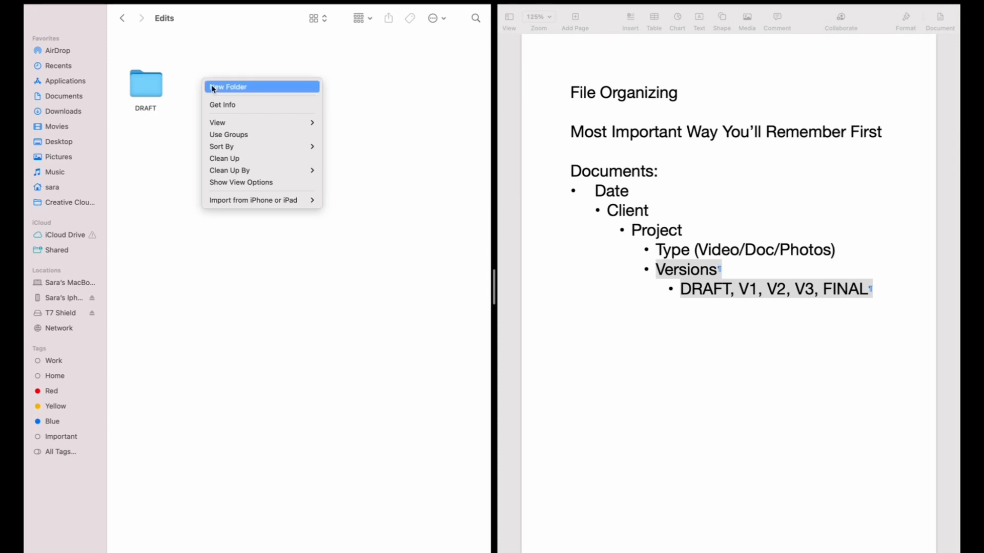
{"action": "left_click", "coordinate": [212, 88]}
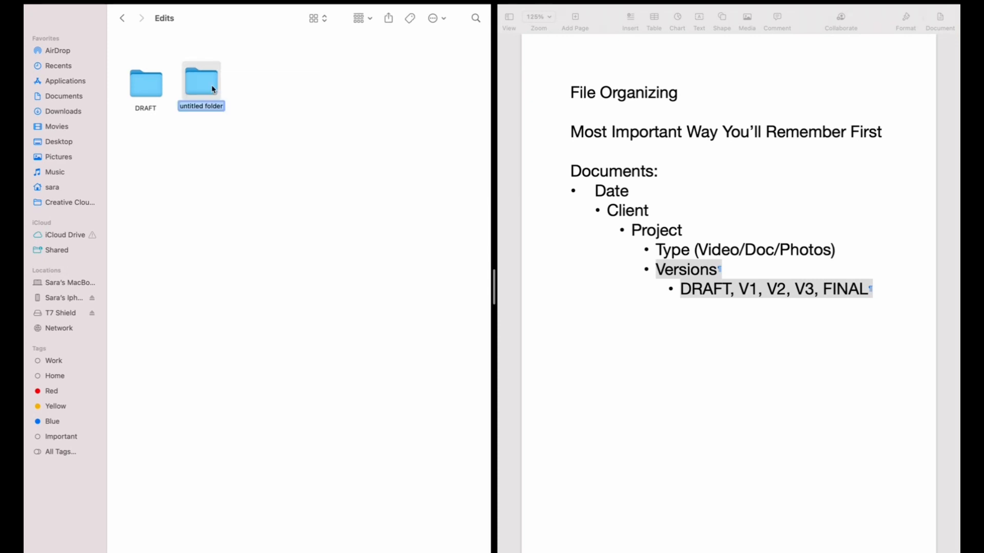
{"action": "type", "text": "Project Title_CLient Name_"}
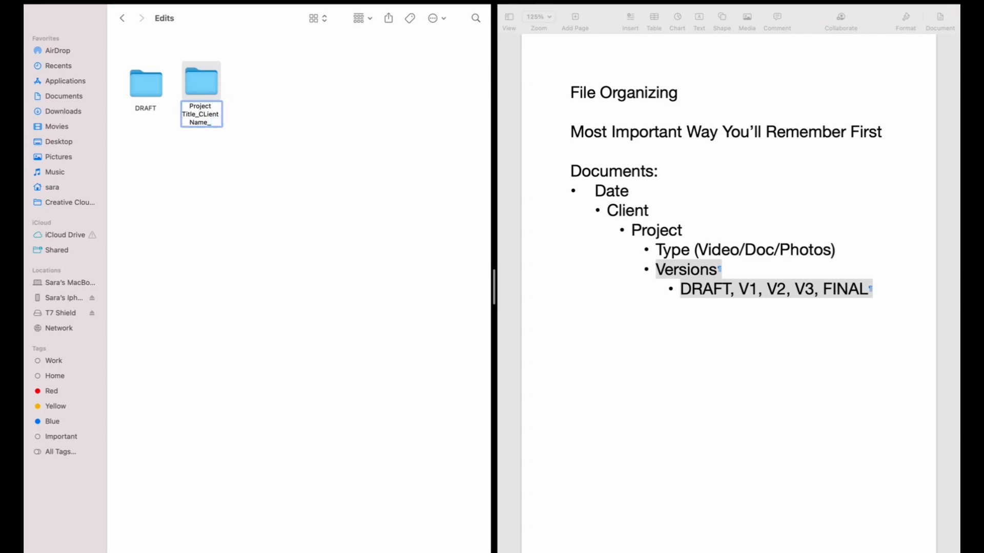
{"action": "type", "text": "V1"}
{"action": "left_click", "coordinate": [259, 162]}
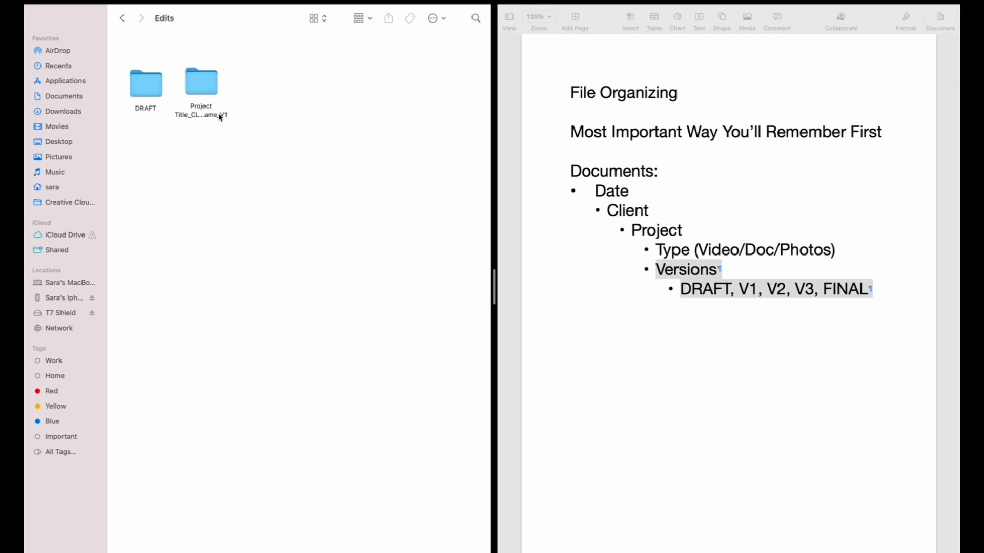
Step: Open the Project Title_CLient Name_V1 folder and return to Edits
{"action": "left_click", "coordinate": [204, 85]}
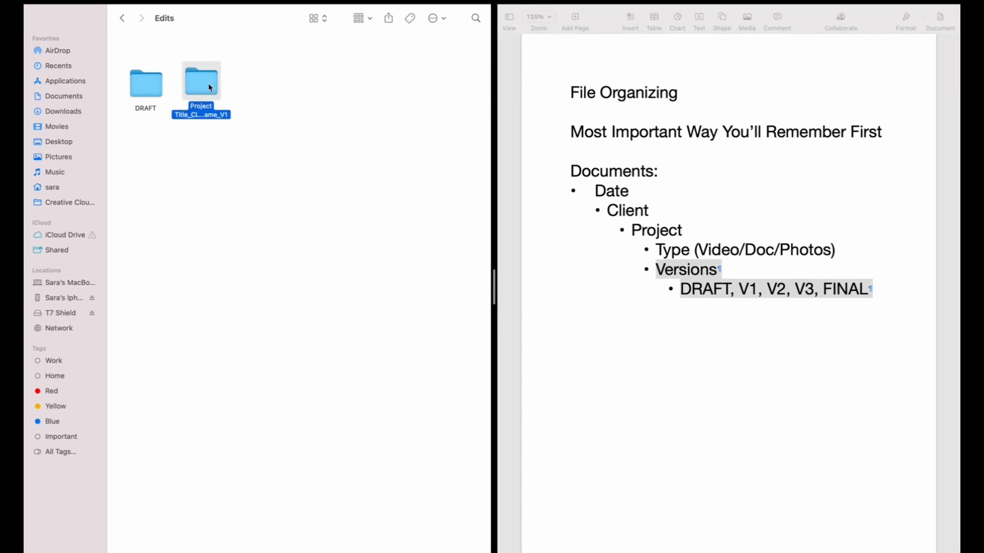
{"action": "double_click", "coordinate": [209, 86]}
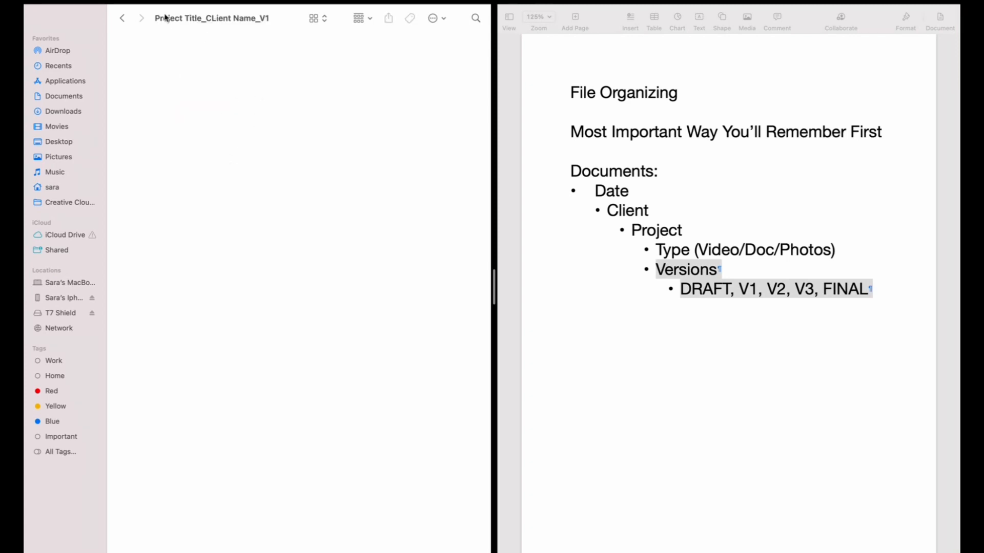
{"action": "left_click", "coordinate": [122, 19]}
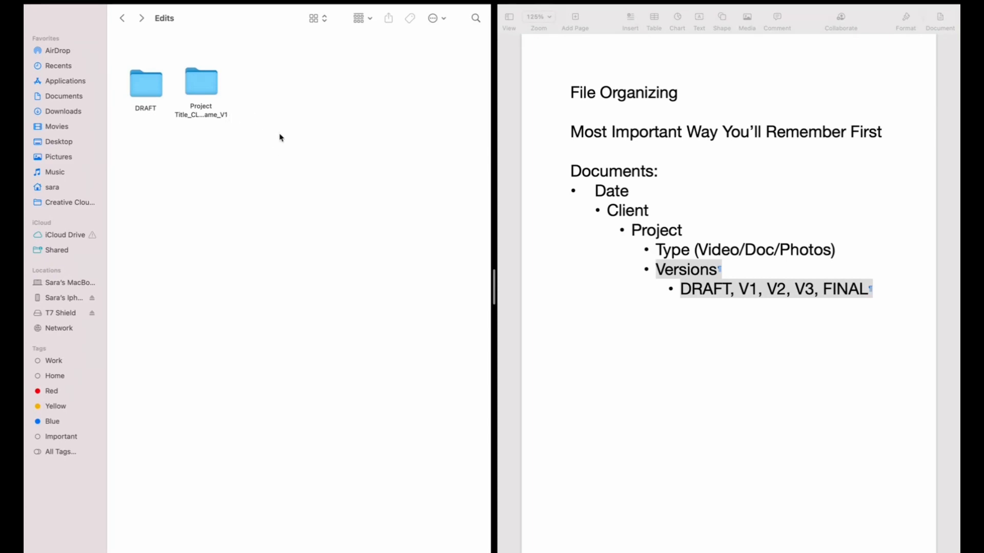
Step: Move both subfolders of Edits, the V1 folder and DRAFT, to the Trash
{"action": "left_click_drag", "start_coordinate": [273, 147], "coordinate": [186, 71]}
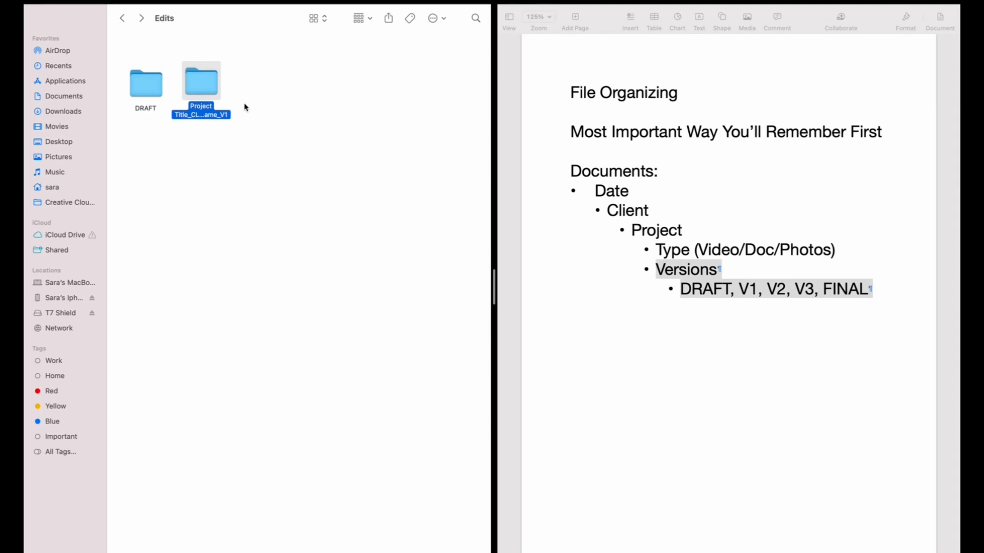
{"action": "right_click", "coordinate": [210, 97]}
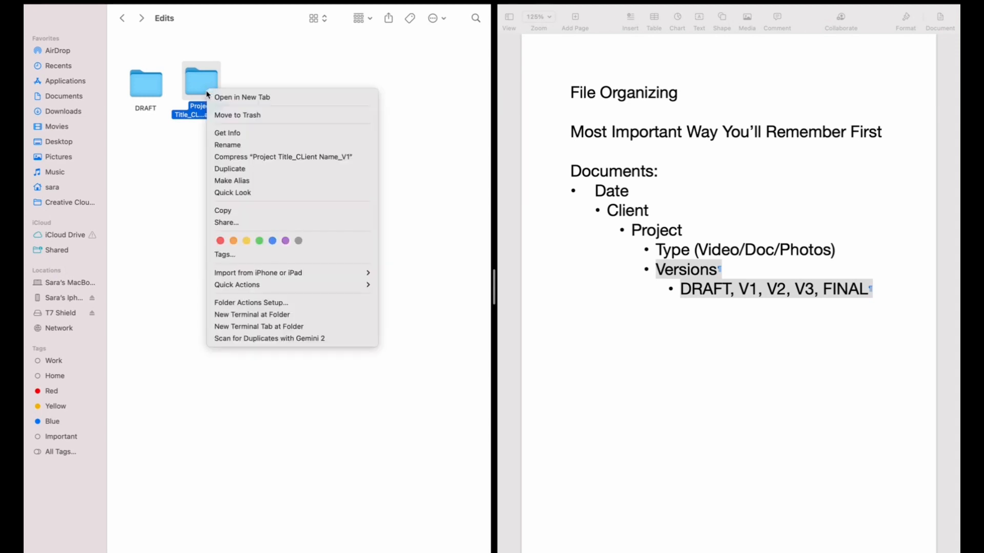
{"action": "left_click", "coordinate": [252, 115]}
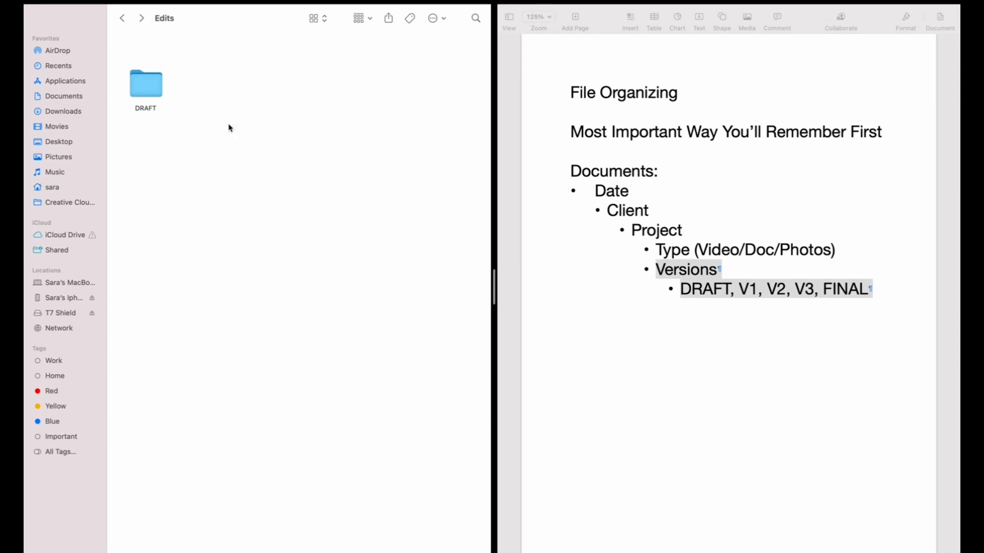
{"action": "right_click", "coordinate": [147, 80]}
{"action": "left_click", "coordinate": [190, 104]}
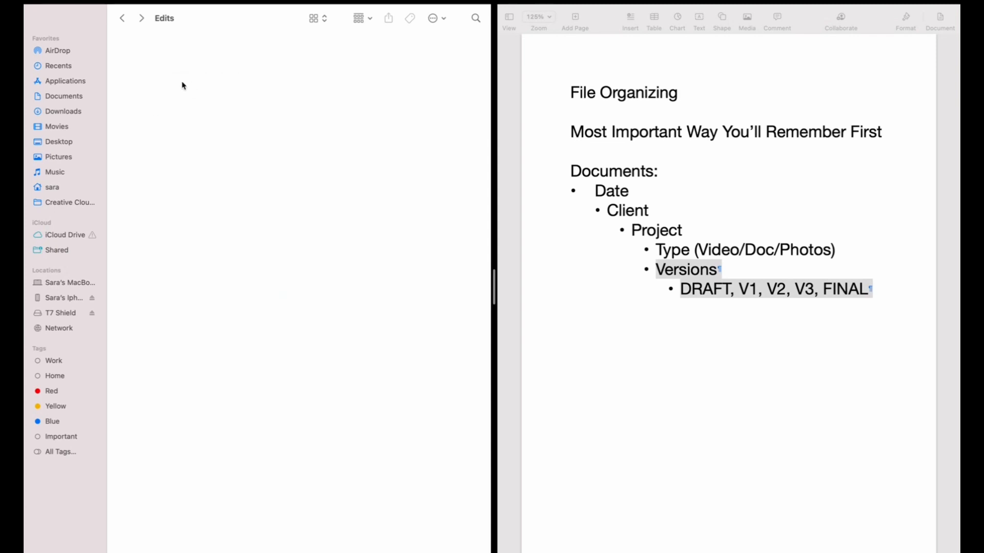
Step: Create a new subfolder inside Edits named FINAL
{"action": "right_click", "coordinate": [132, 75]}
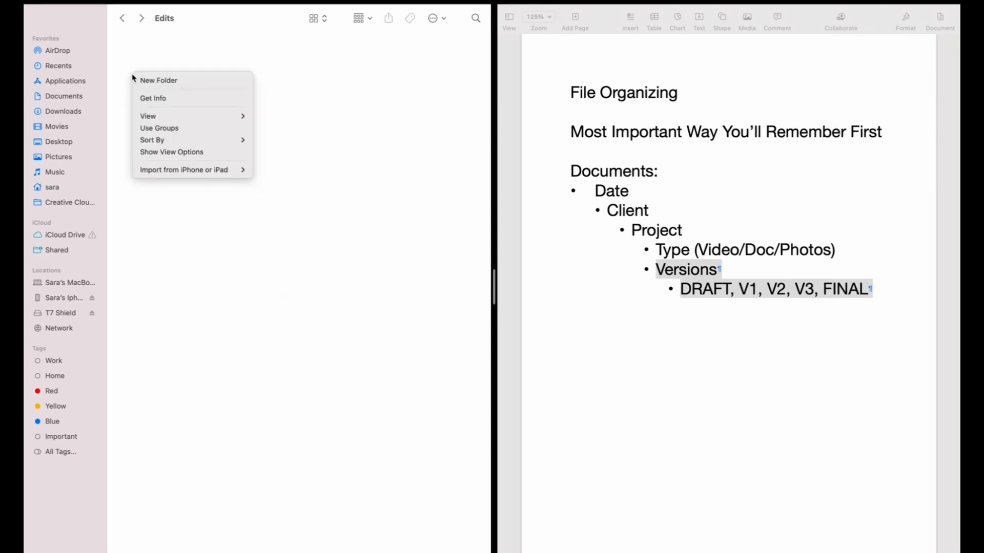
{"action": "left_click", "coordinate": [146, 82]}
{"action": "type", "text": "FINAL"}
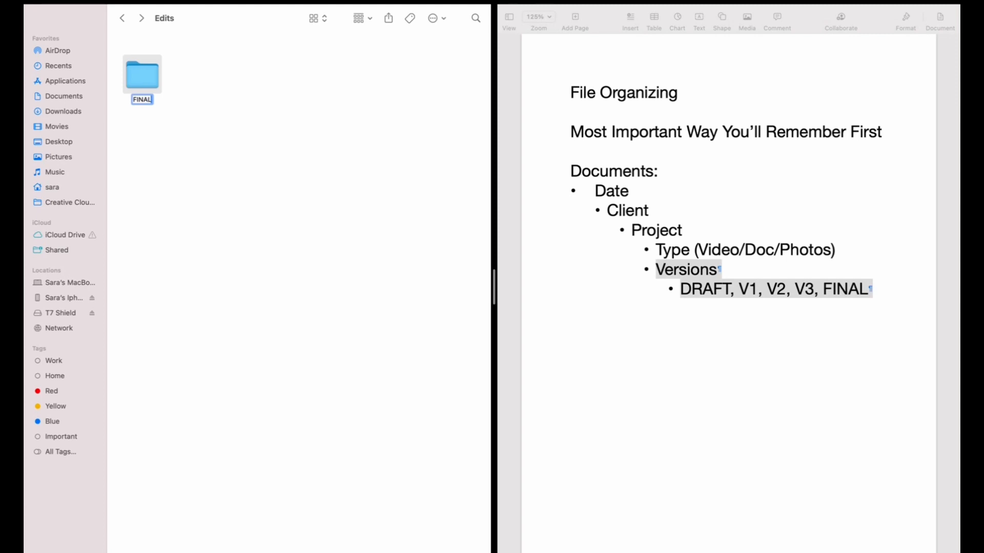
{"action": "left_click", "coordinate": [210, 109]}
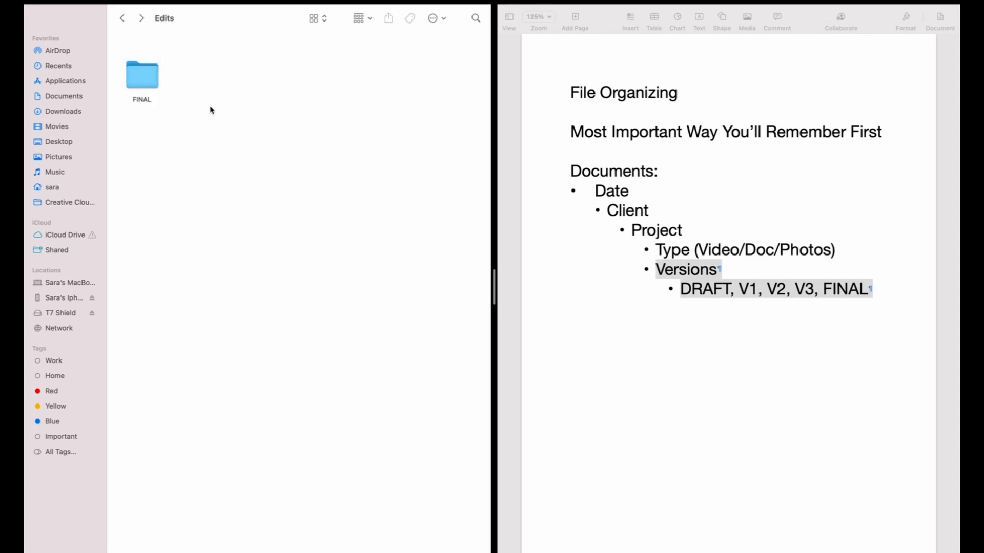
Step: Go back to Date-Project Name and rename the Edits folder to FINAL PROJECT
{"action": "left_click", "coordinate": [122, 18]}
{"action": "left_click", "coordinate": [290, 72]}
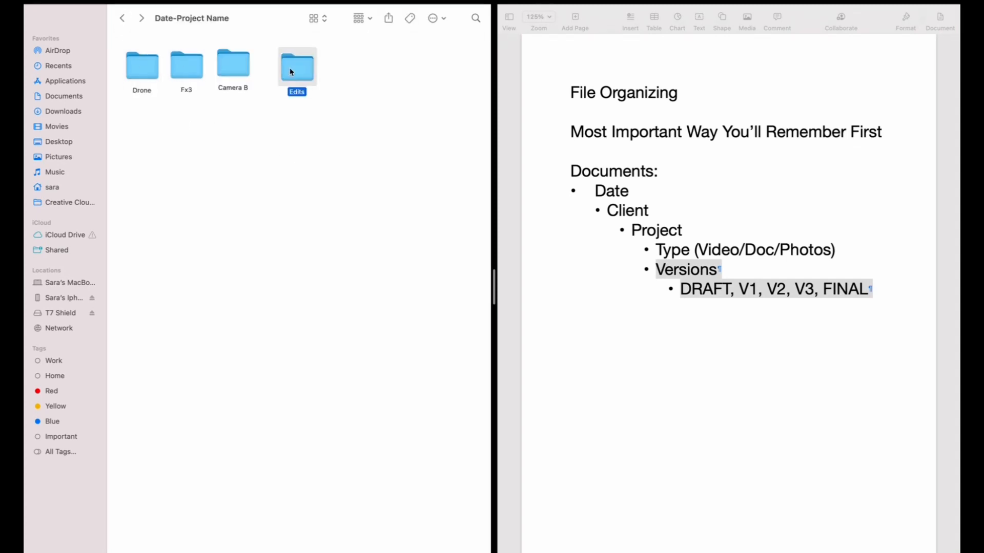
{"action": "key", "text": "Return"}
{"action": "type", "text": "FINAL PROJECT"}
{"action": "left_click", "coordinate": [321, 165]}
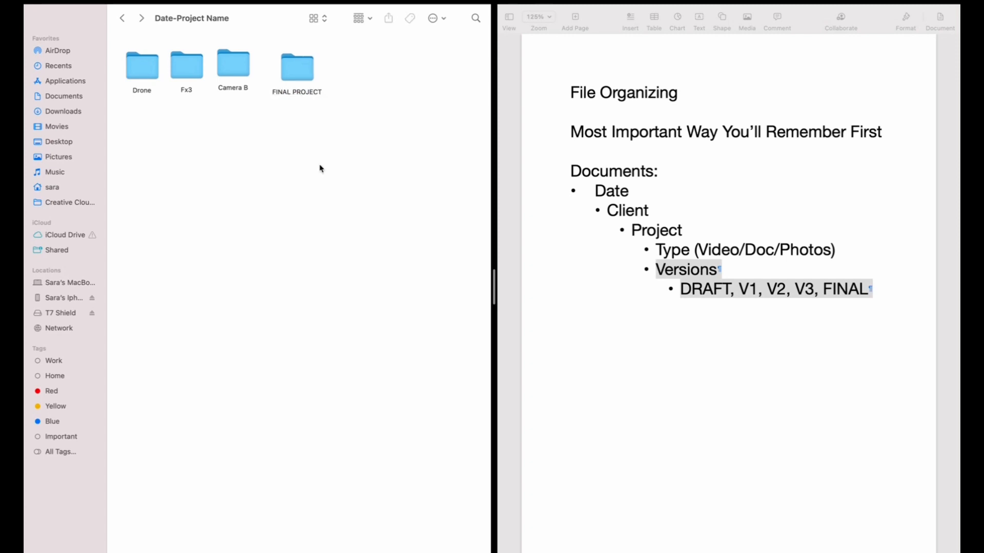
Step: Move the Drone, Fx3 and Camera B folders to the Trash and place FINAL PROJECT first
{"action": "left_click_drag", "start_coordinate": [245, 122], "coordinate": [141, 74]}
{"action": "left_click", "coordinate": [222, 158]}
{"action": "left_click_drag", "start_coordinate": [248, 134], "coordinate": [125, 46]}
{"action": "right_click", "coordinate": [136, 64]}
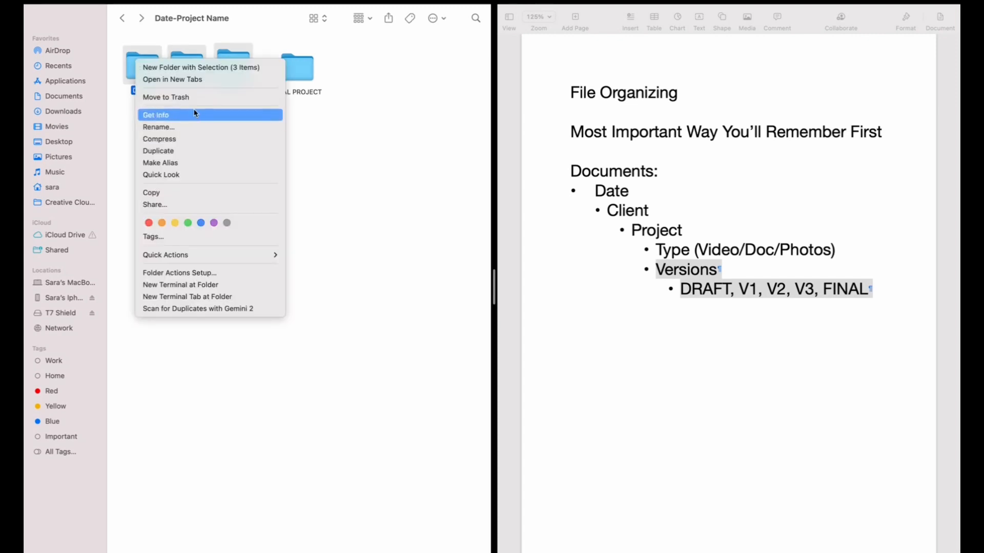
{"action": "left_click", "coordinate": [191, 96]}
{"action": "left_click", "coordinate": [277, 68]}
{"action": "left_click_drag", "start_coordinate": [278, 69], "coordinate": [137, 72]}
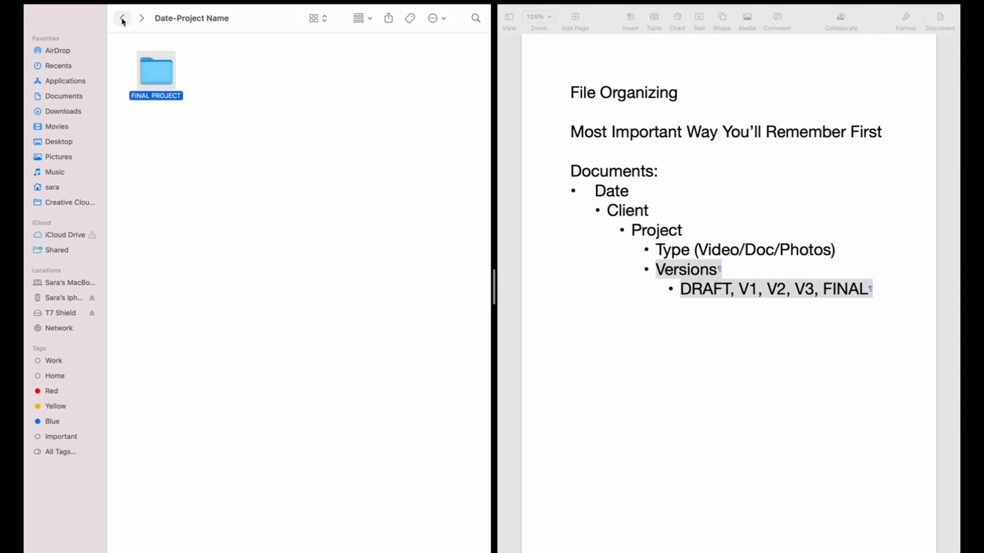
Step: Return to the 2023 folder and rename CLient A to Birthday Party For Bob
{"action": "left_click", "coordinate": [123, 19]}
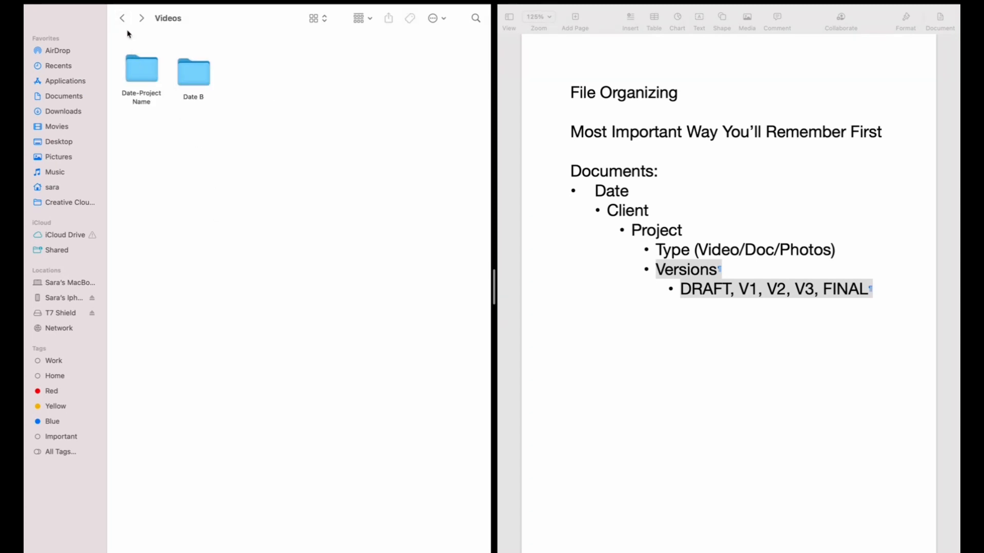
{"action": "double_click", "coordinate": [155, 77]}
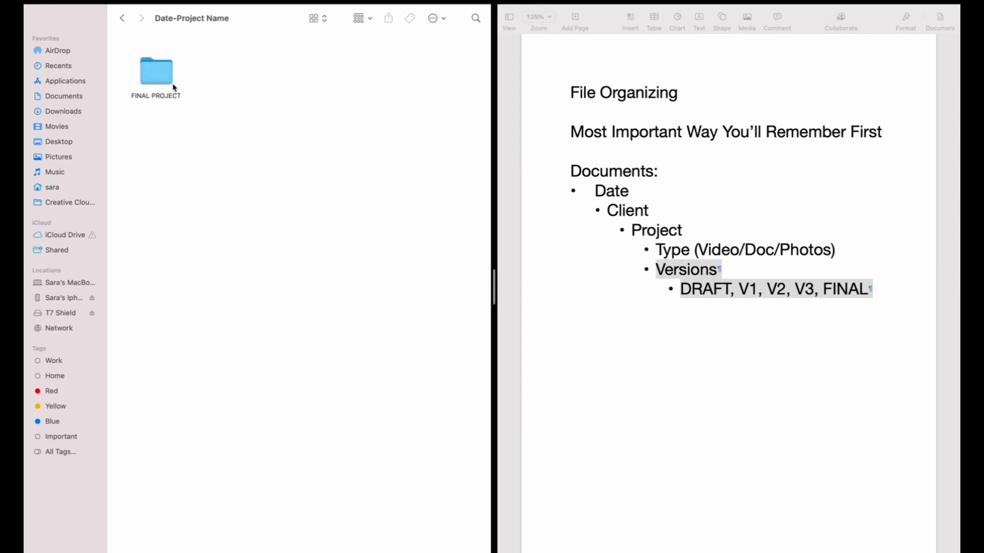
{"action": "left_click", "coordinate": [125, 19]}
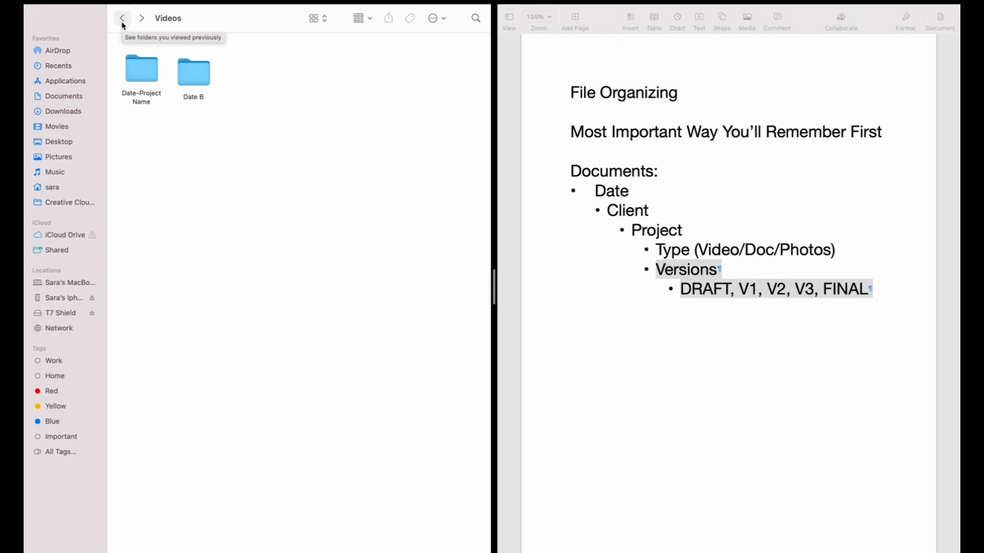
{"action": "left_click", "coordinate": [123, 20]}
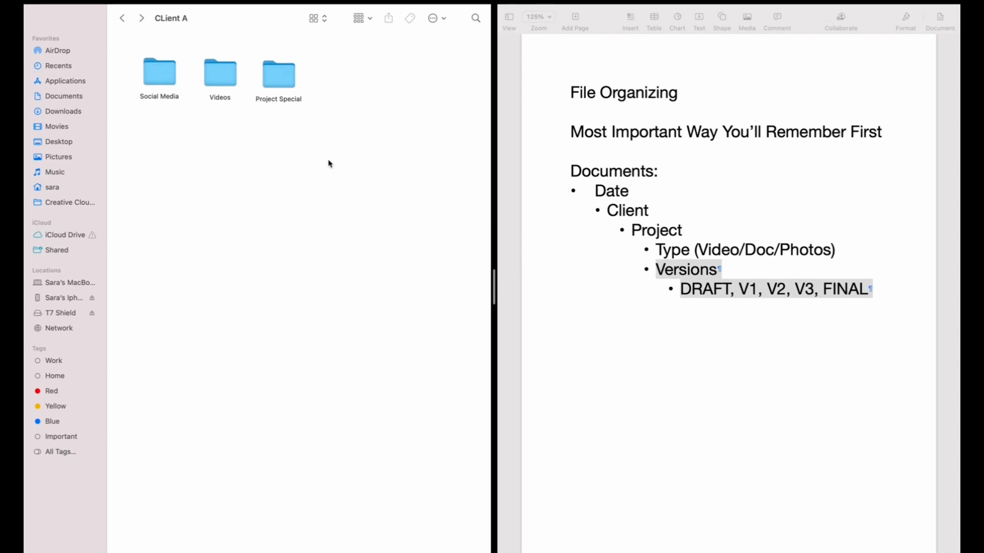
{"action": "left_click", "coordinate": [124, 16]}
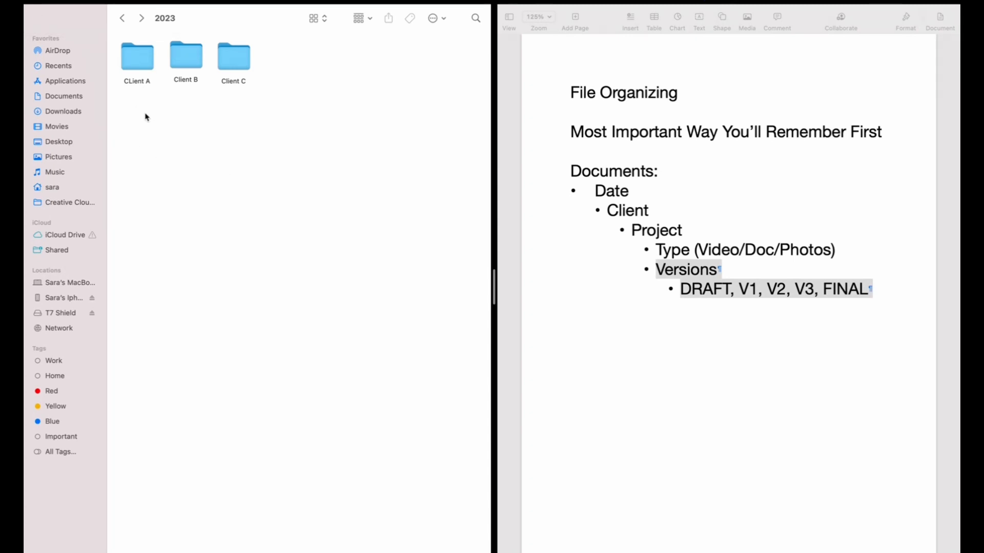
{"action": "left_click", "coordinate": [138, 84]}
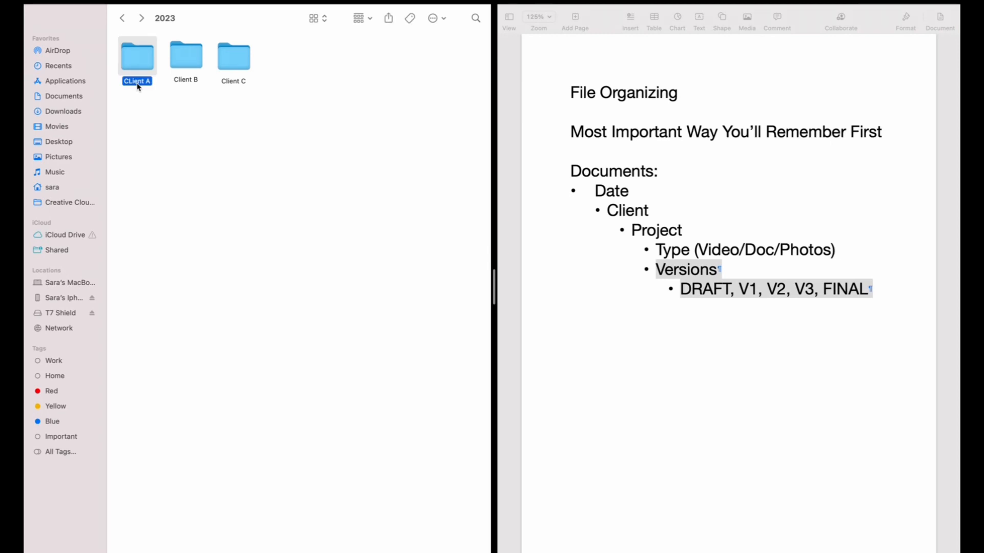
{"action": "left_click", "coordinate": [137, 85]}
{"action": "type", "text": "Birthday Party For"}
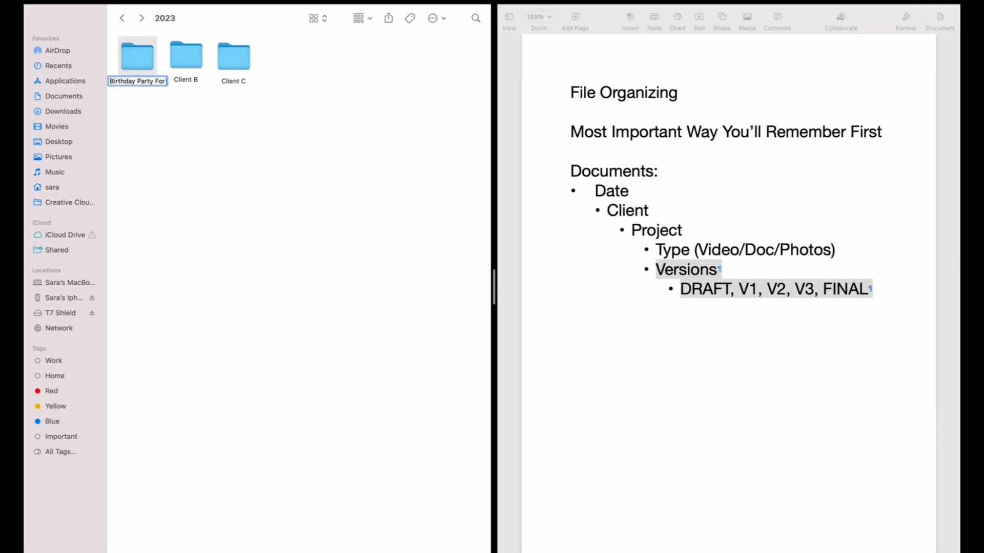
{"action": "type", "text": " Bob"}
{"action": "left_click", "coordinate": [213, 154]}
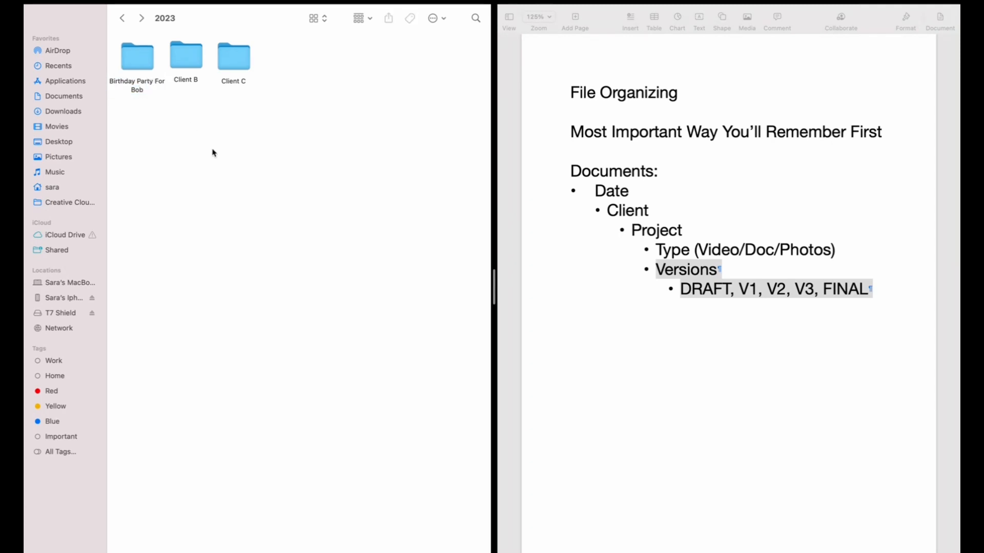
Step: Rename the Client B folder to Fall Hike
{"action": "left_click", "coordinate": [191, 78]}
{"action": "left_click", "coordinate": [190, 78]}
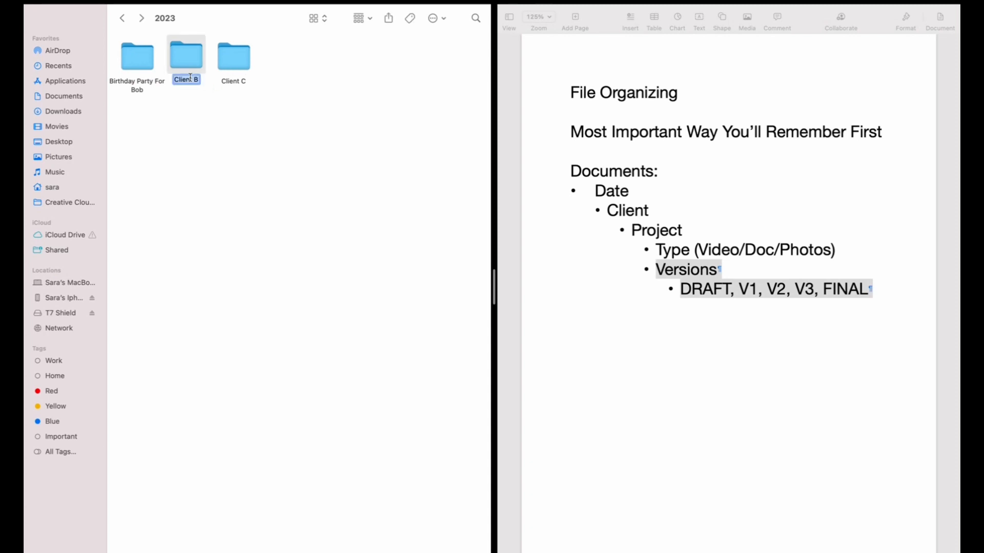
{"action": "type", "text": "Fall Hike"}
{"action": "left_click", "coordinate": [216, 140]}
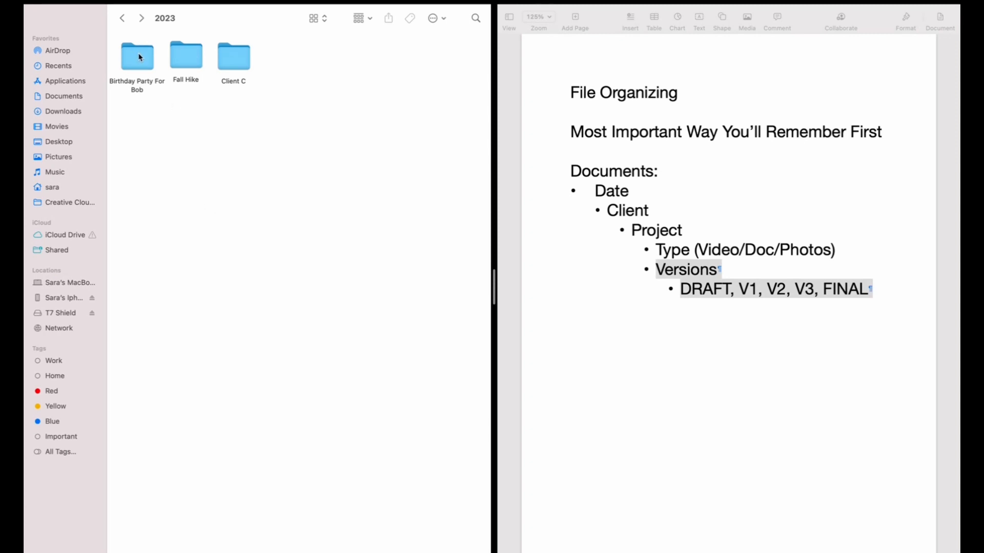
Step: Add an indented bullet under the DRAFT, V1, V2, V3, FINAL line in the document reading Fall Hike_1
{"action": "left_click", "coordinate": [833, 325]}
{"action": "left_click", "coordinate": [892, 287]}
{"action": "key", "text": "Return"}
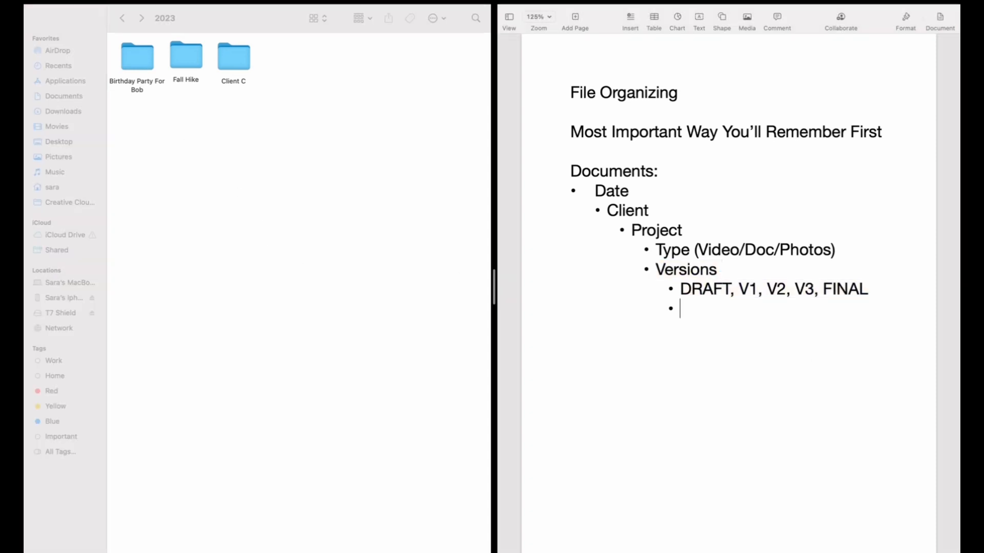
{"action": "key", "text": "Tab"}
{"action": "type", "text": "DCIM_2303"}
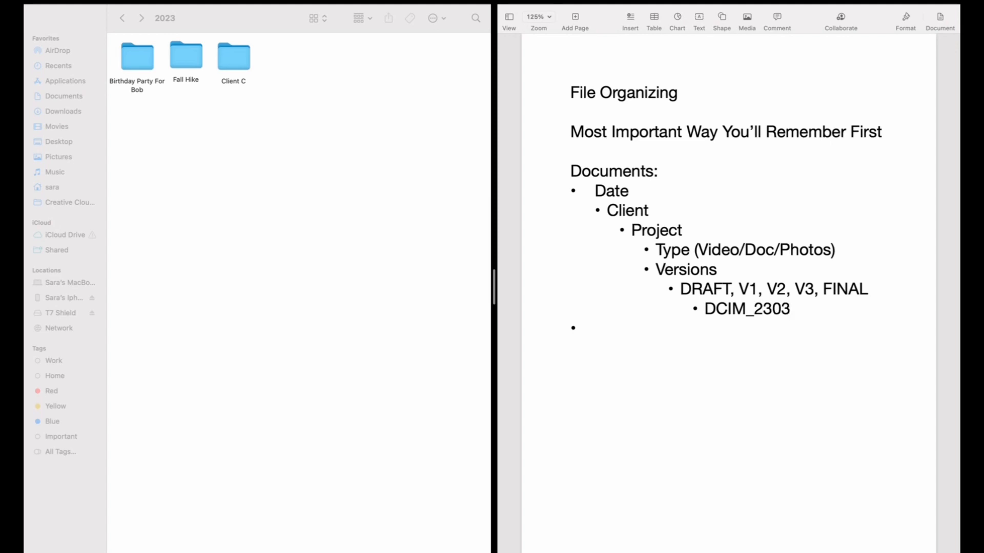
{"action": "key", "text": "BackSpace"}
{"action": "key", "text": "BackSpace"}
{"action": "key", "text": "BackSpace"}
{"action": "key", "text": "BackSpace"}
{"action": "key", "text": "BackSpace"}
{"action": "key", "text": "BackSpace"}
{"action": "key", "text": "BackSpace"}
{"action": "key", "text": "BackSpace"}
{"action": "key", "text": "BackSpace"}
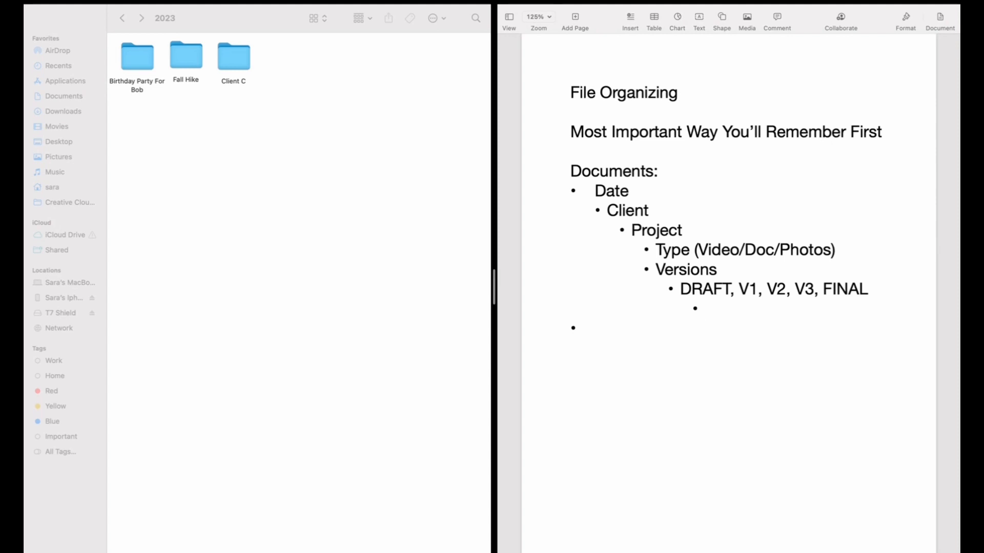
{"action": "type", "text": "Fall Hike_1"}
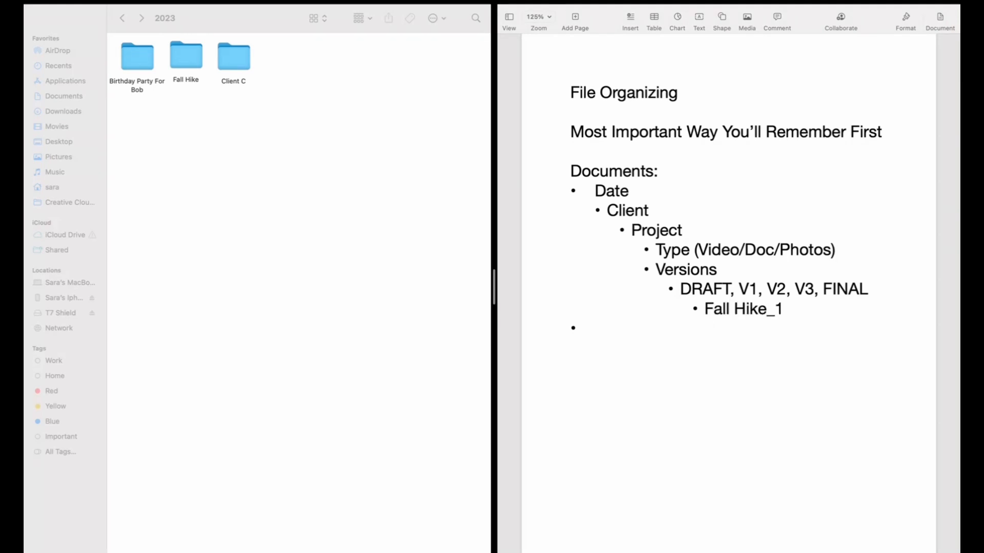
Step: Add a second line Fall Hike_Waterfall beneath Fall Hike_1 in the same bullet
{"action": "key", "text": "shift+Return"}
{"action": "key", "text": "Tab"}
{"action": "type", "text": "F"}
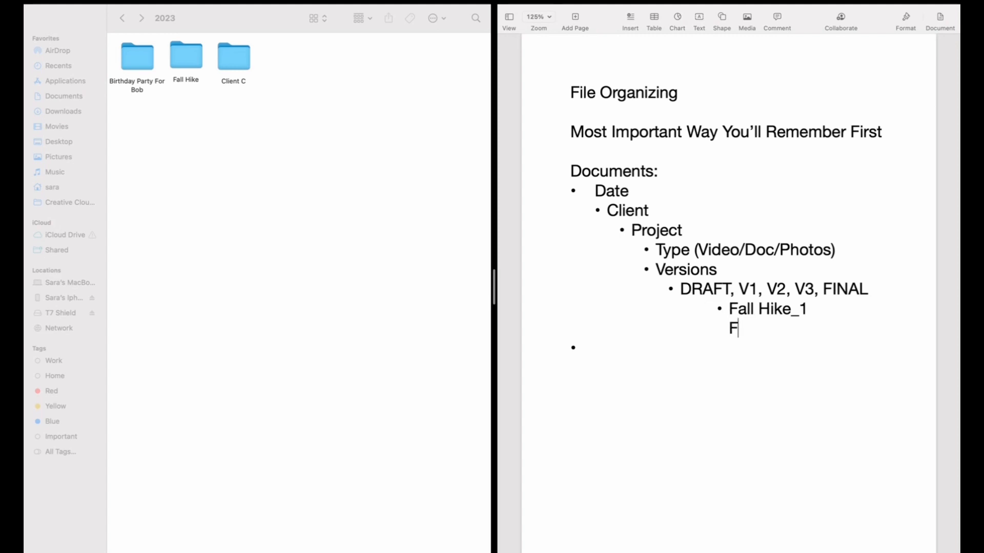
{"action": "type", "text": "all Hike_Waterfall"}
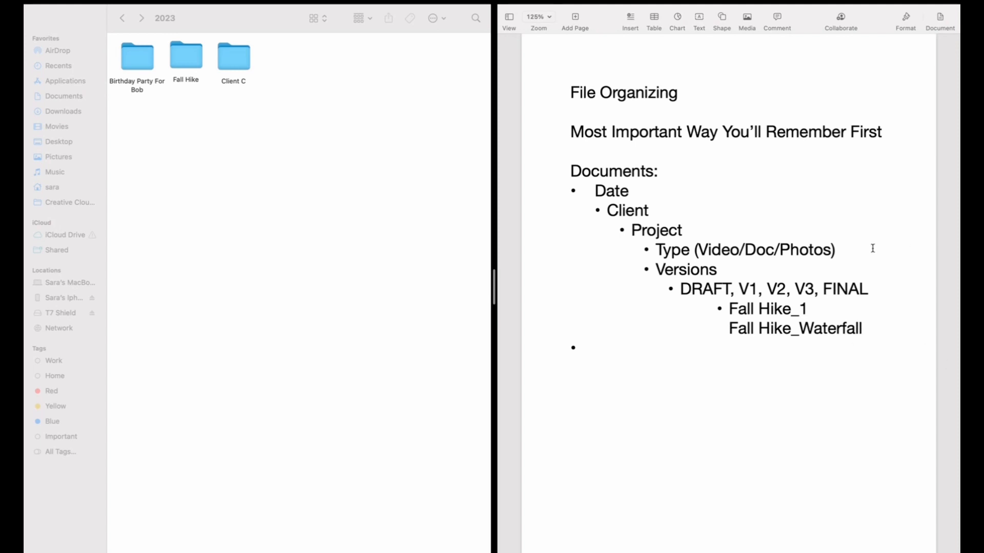
{"action": "left_click", "coordinate": [712, 303]}
{"action": "key", "text": "BackSpace"}
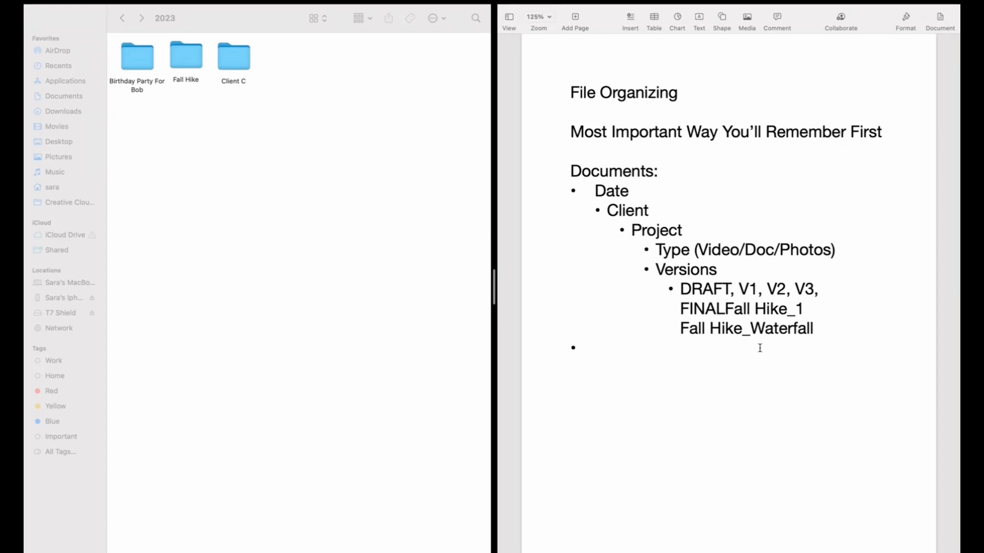
{"action": "key", "text": "Return"}
{"action": "key", "text": "Tab"}
Step: Select the two Fall Hike example lines in the document
{"action": "left_click_drag", "start_coordinate": [865, 330], "coordinate": [723, 301]}
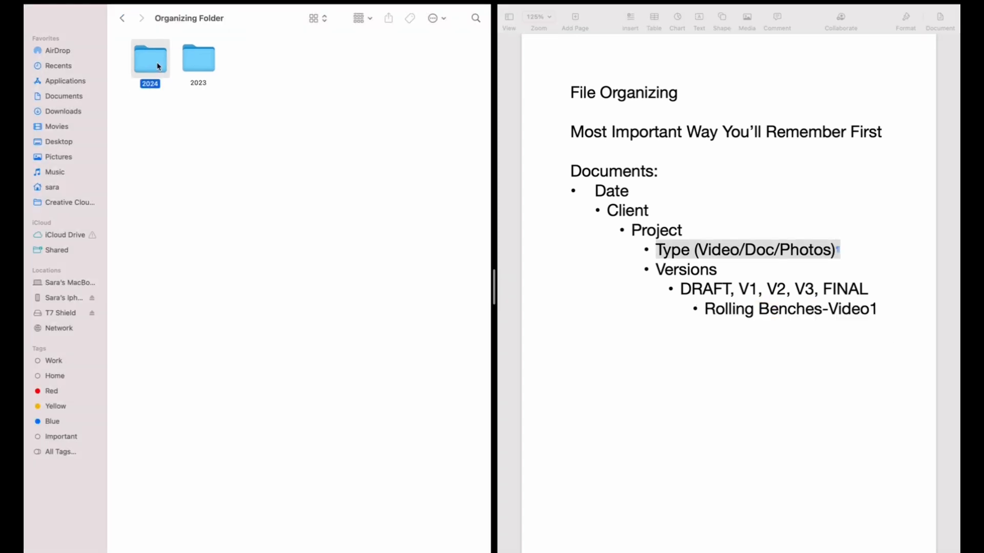
{"action": "double_click", "coordinate": [149, 59]}
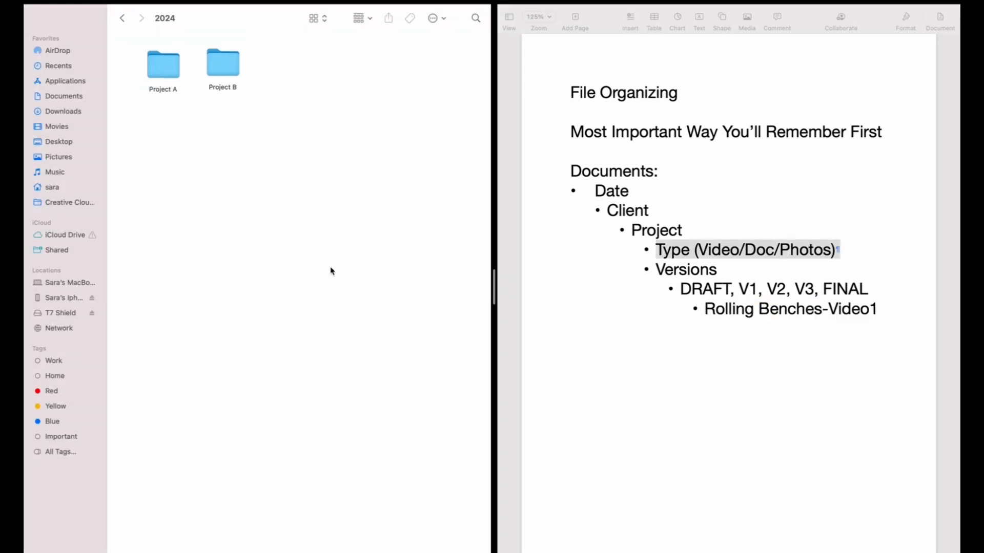